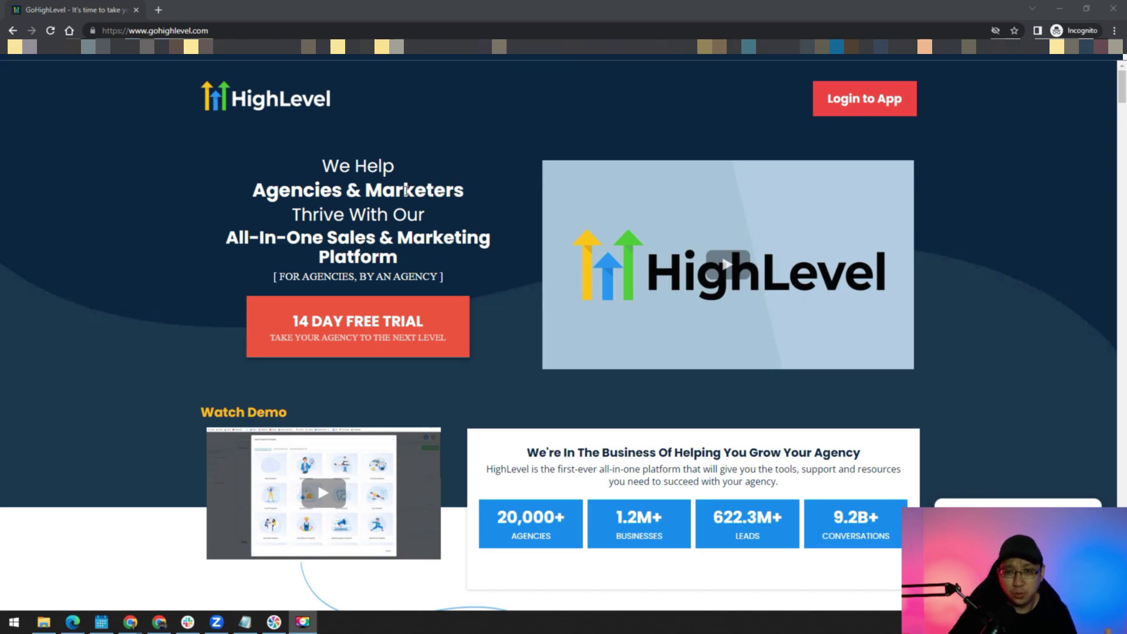
Step: Scroll down through the gohighlevel.com homepage, then back up part of the way
scroll(406, 190, "down", 4)
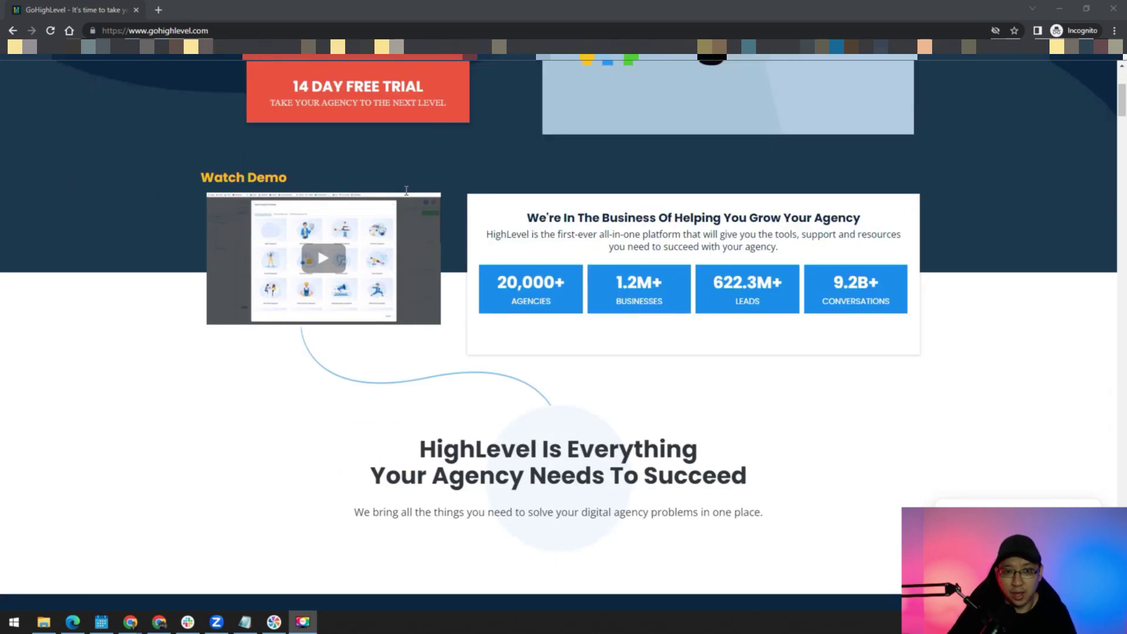
scroll(406, 191, "down", 12)
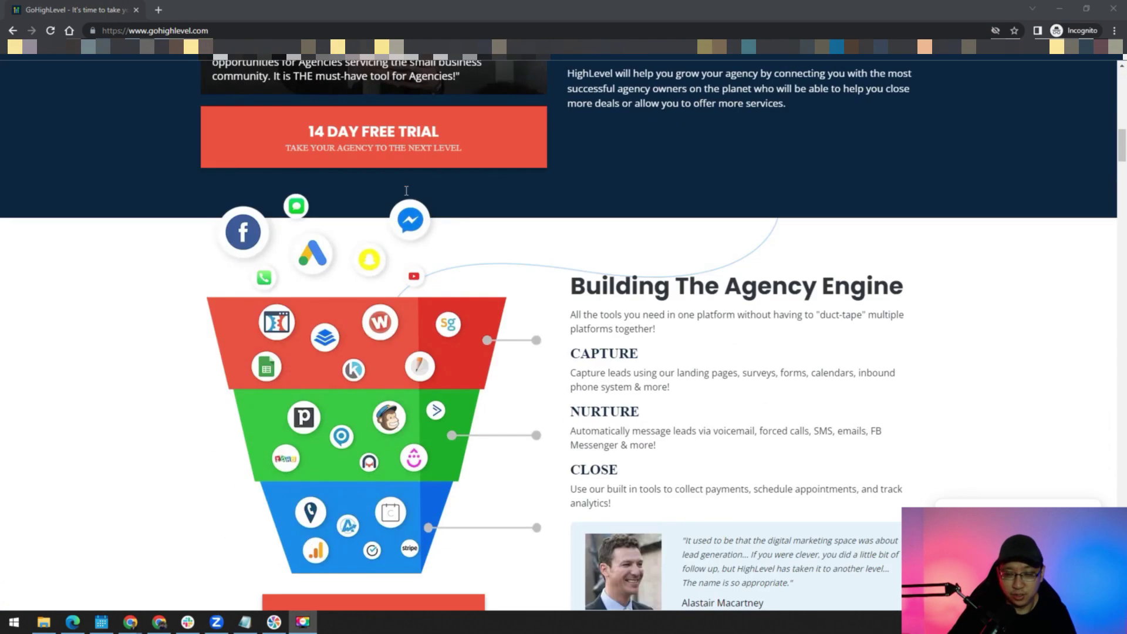
scroll(406, 191, "down", 20)
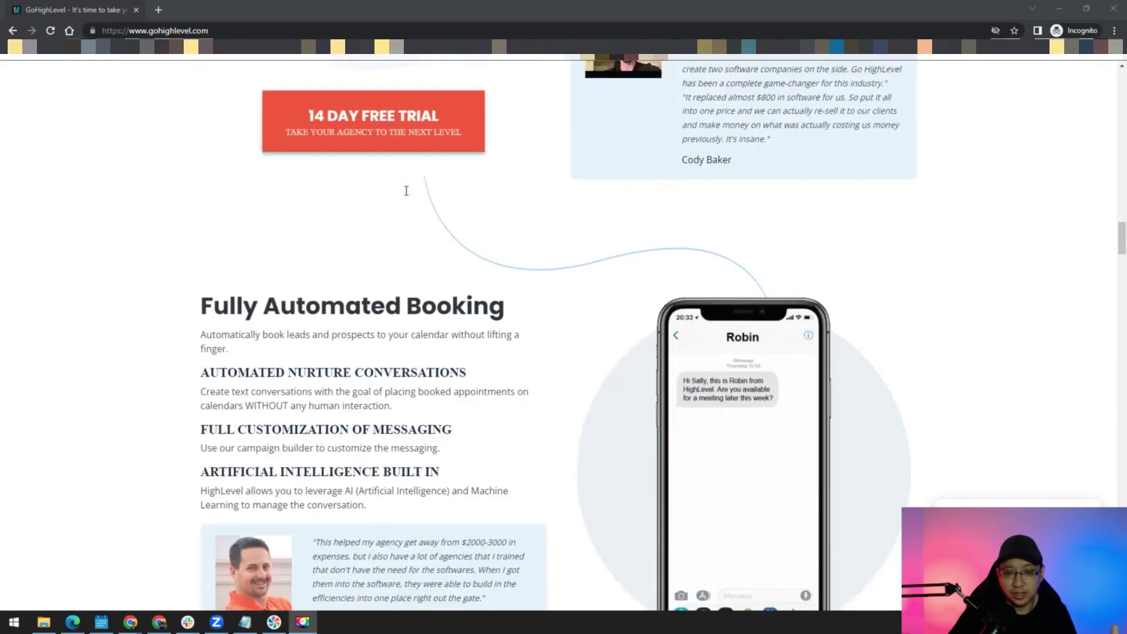
scroll(406, 190, "down", 20)
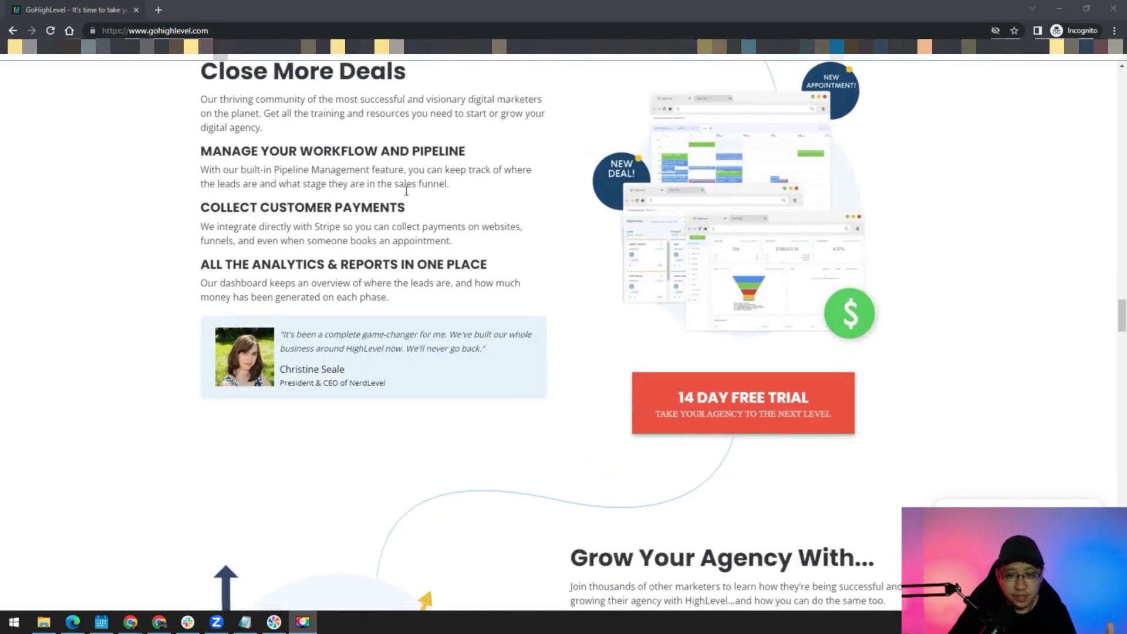
scroll(406, 190, "down", 20)
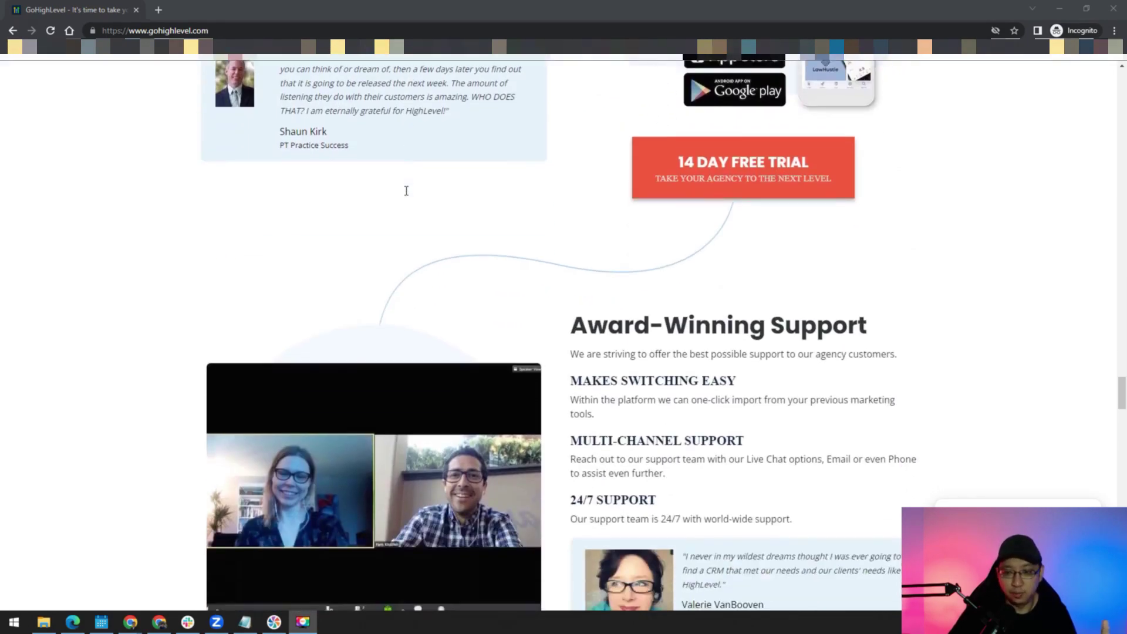
scroll(406, 191, "down", 20)
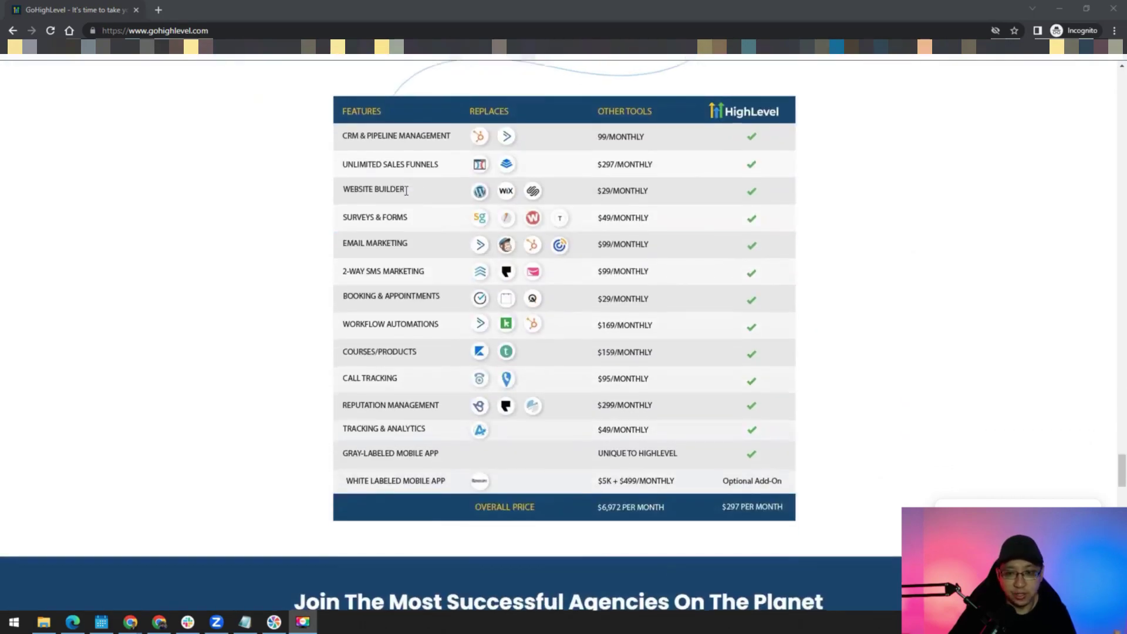
scroll(406, 191, "down", 11)
scroll(488, 216, "up", 7)
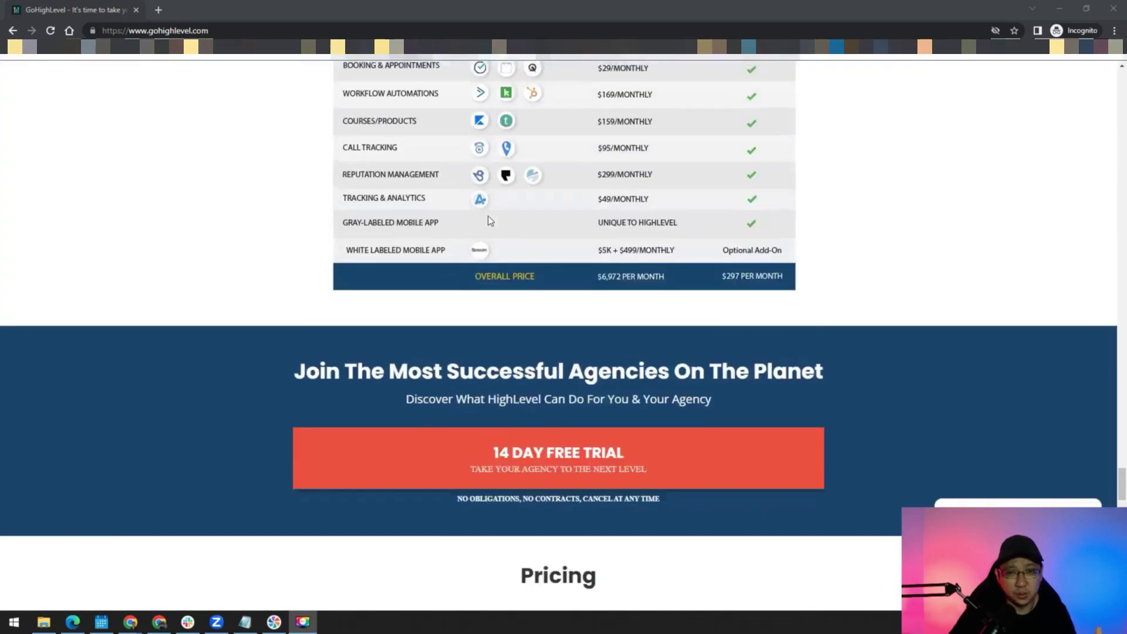
scroll(488, 216, "up", 20)
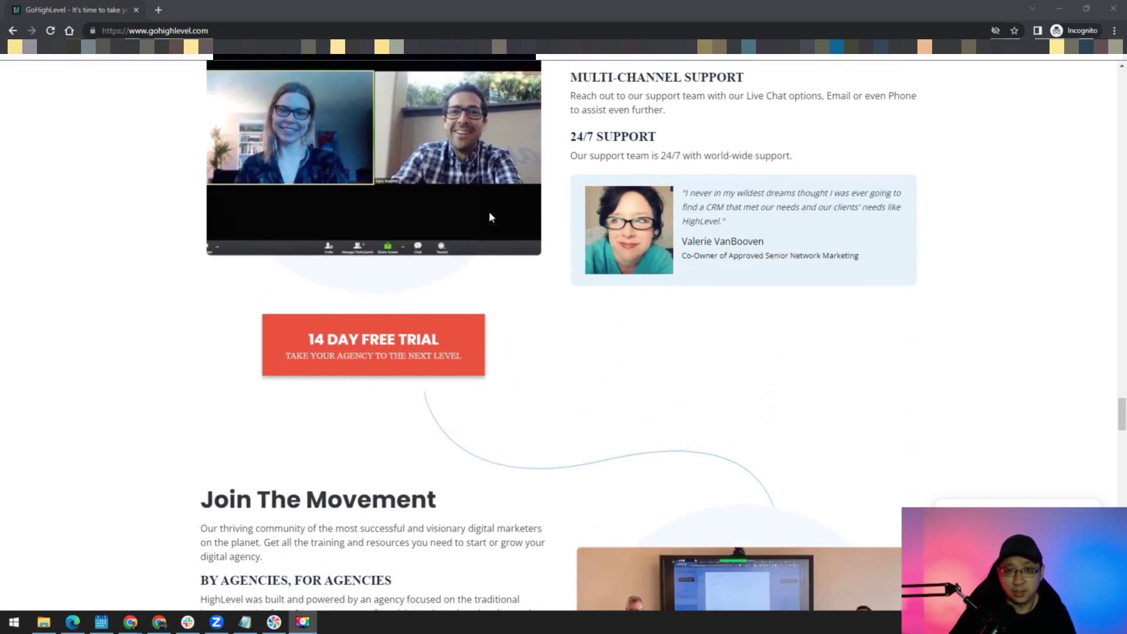
scroll(491, 217, "up", 4)
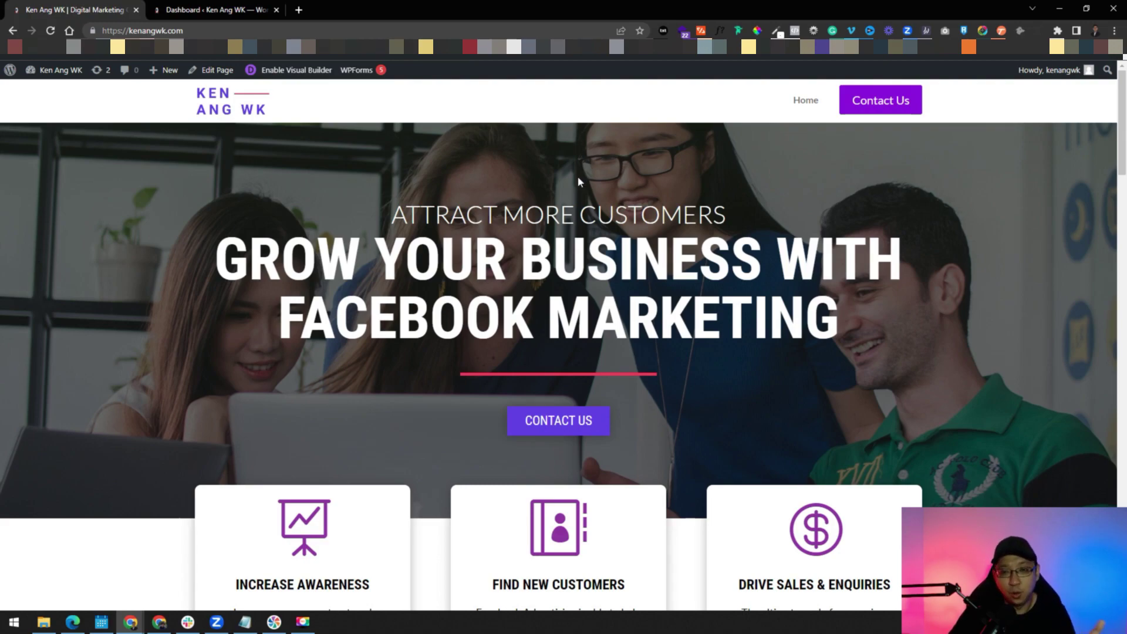
scroll(577, 176, "down", 15)
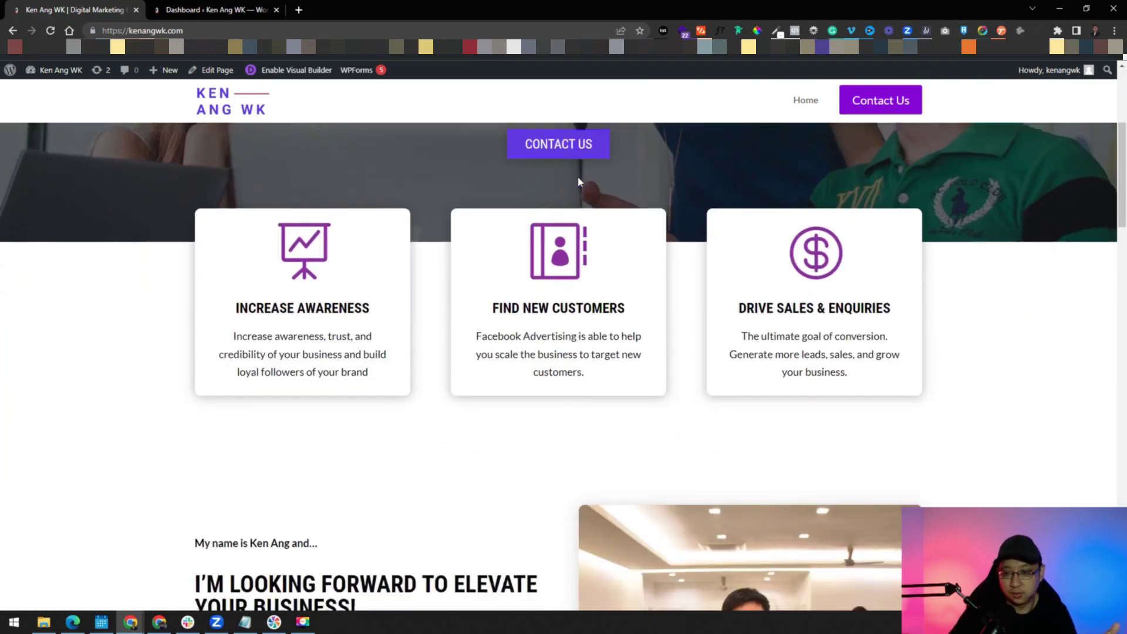
scroll(577, 182, "up", 20)
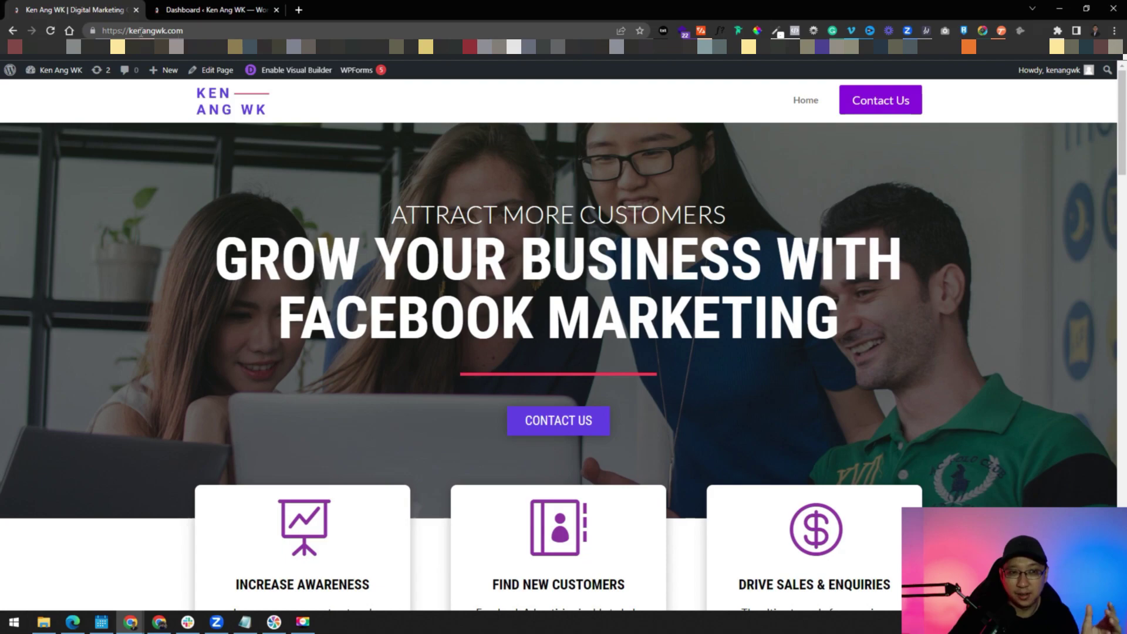
left_click(107, 29)
left_click(186, 29)
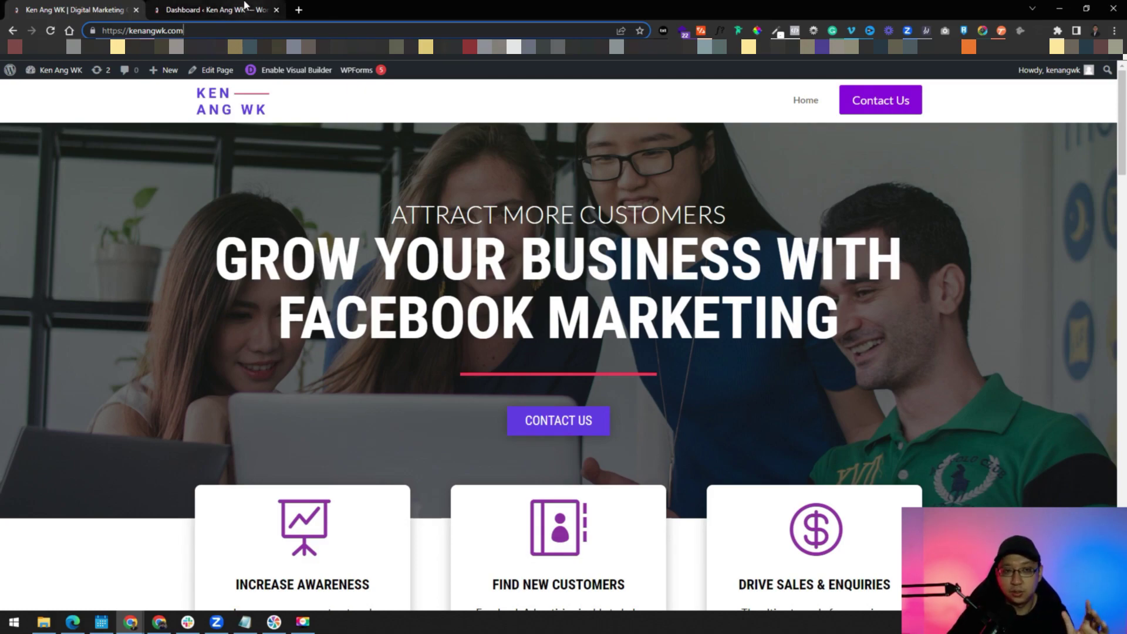
Step: Search the WordPress plugin directory for 'lead' to find the LeadConnector plugin
left_click(245, 6)
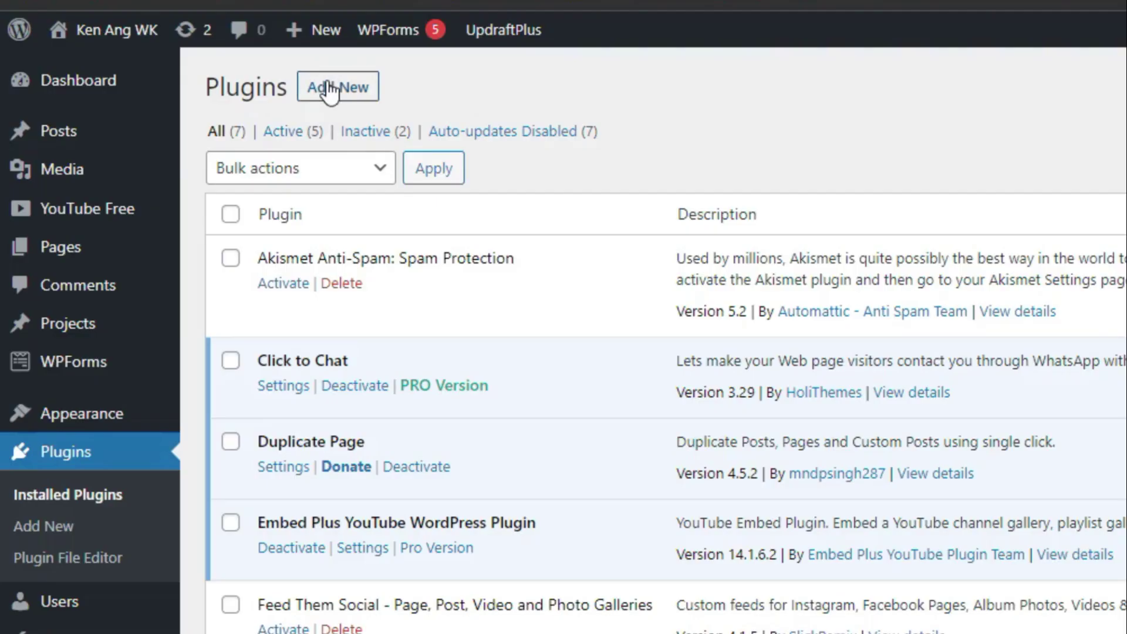
left_click(331, 88)
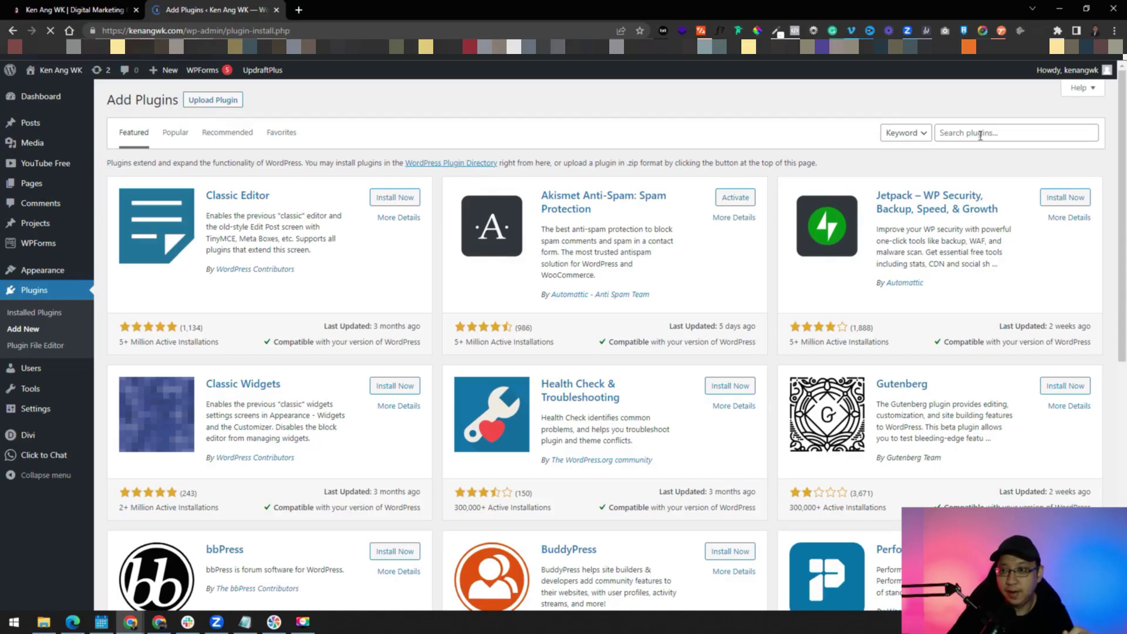
left_click(980, 133)
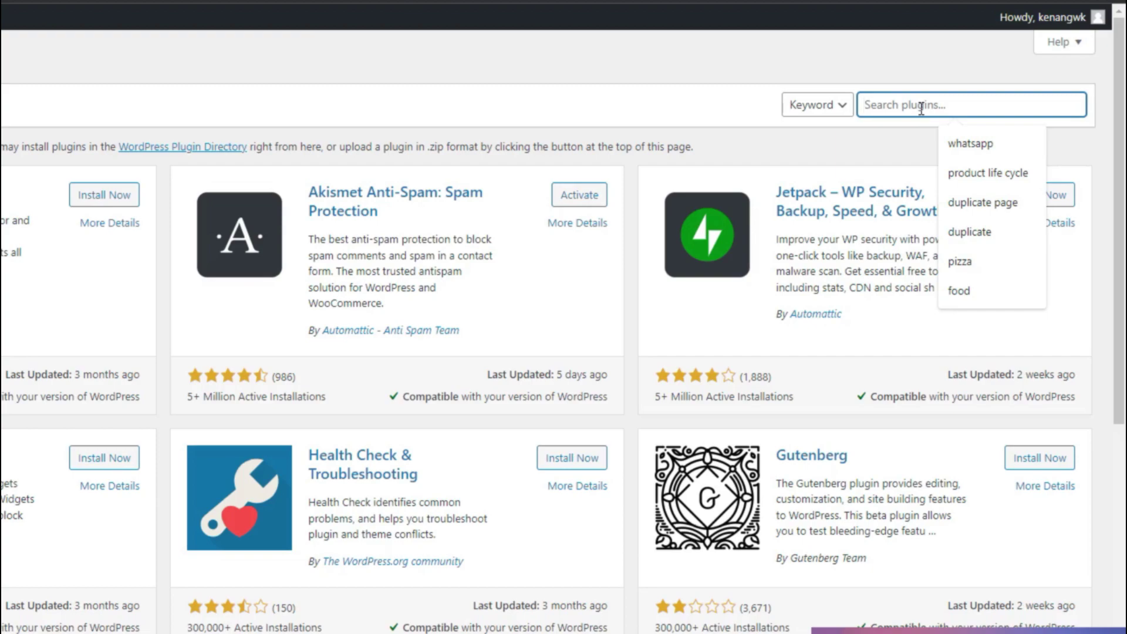
type("lead")
left_click(982, 144)
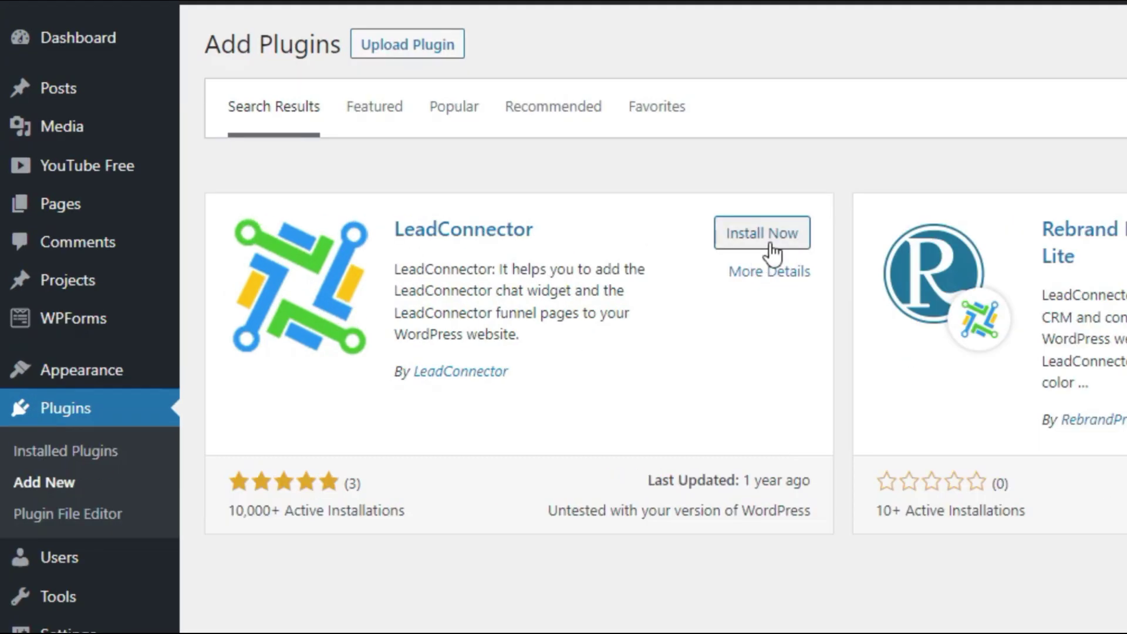
Step: Install and activate LeadConnector, open its settings page, then return to HighLevel
left_click(762, 233)
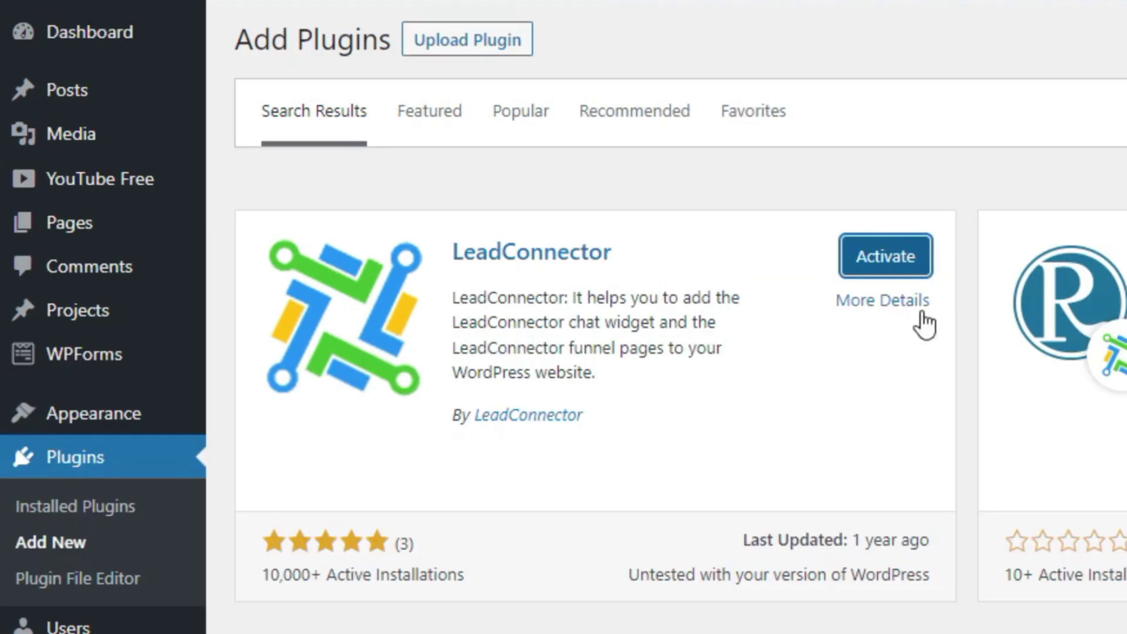
left_click(877, 262)
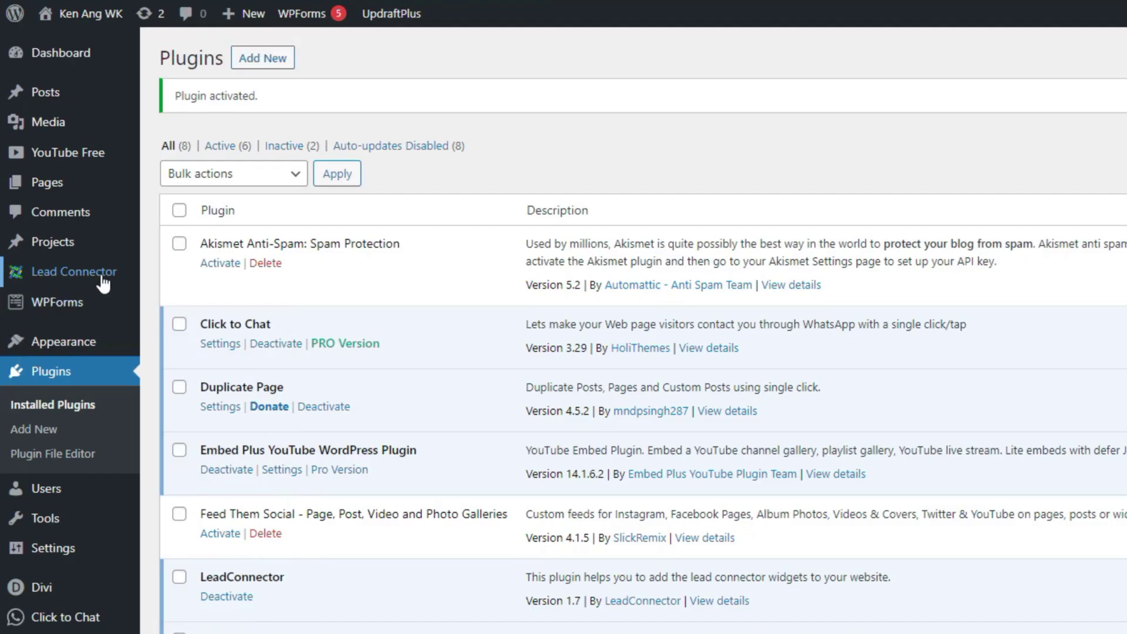
left_click(101, 279)
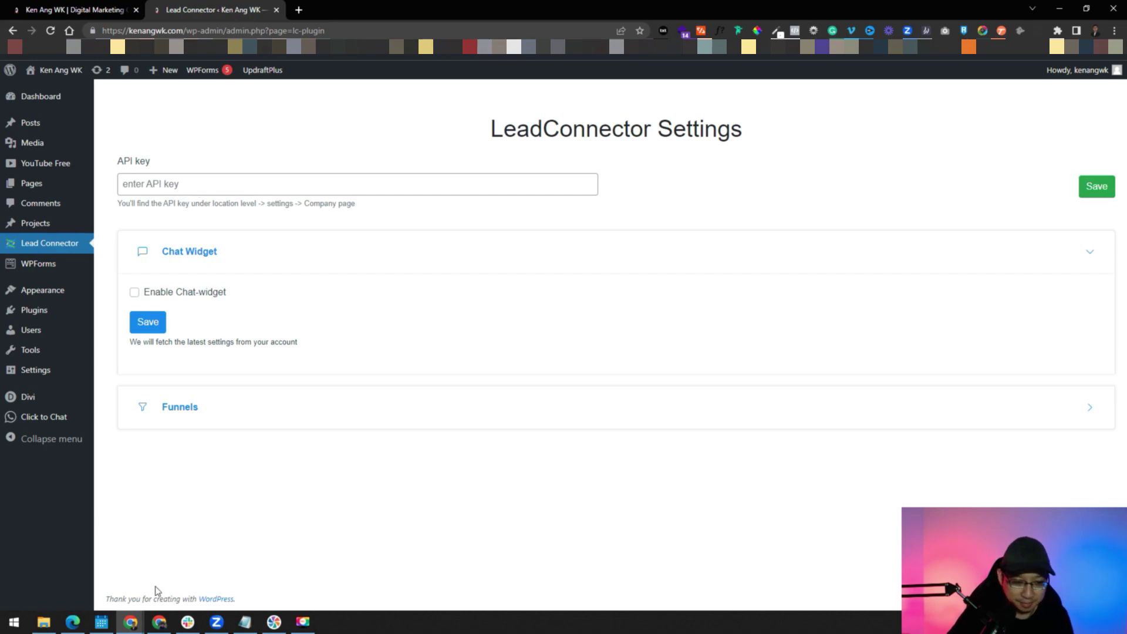
left_click(159, 622)
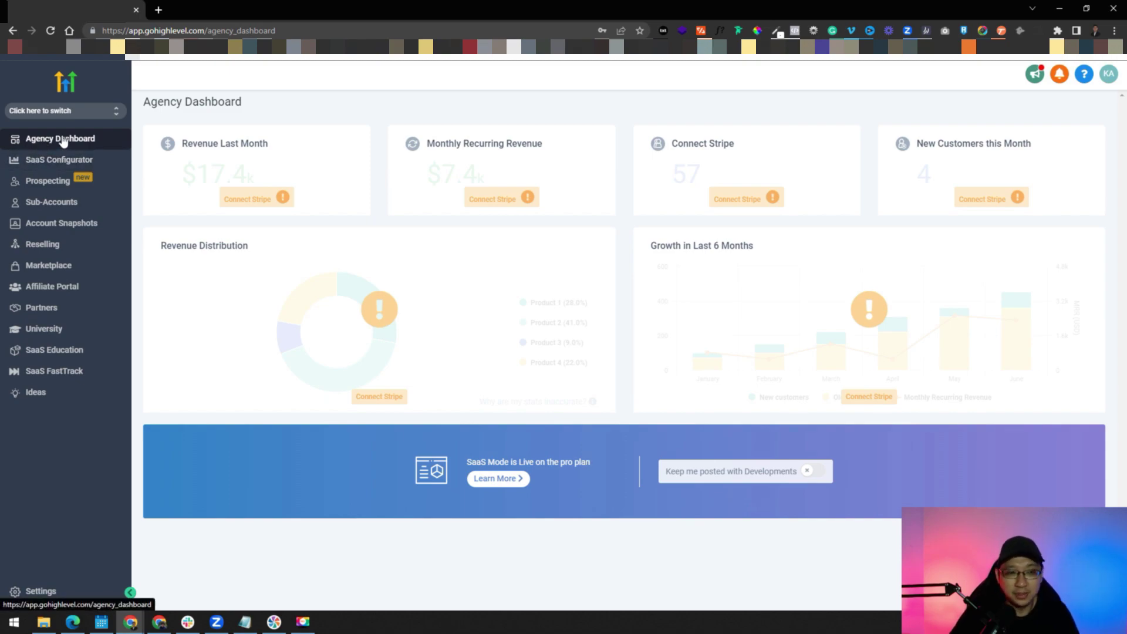
Step: Open agency Settings > API Keys and copy the Find X Digital location API key
left_click(107, 115)
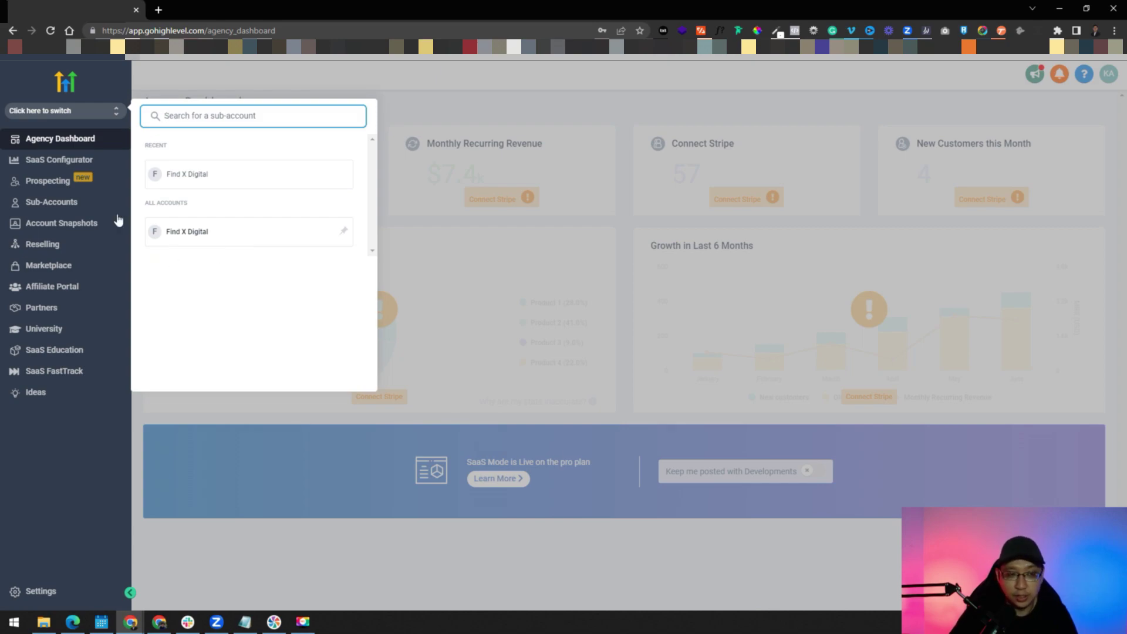
left_click(79, 117)
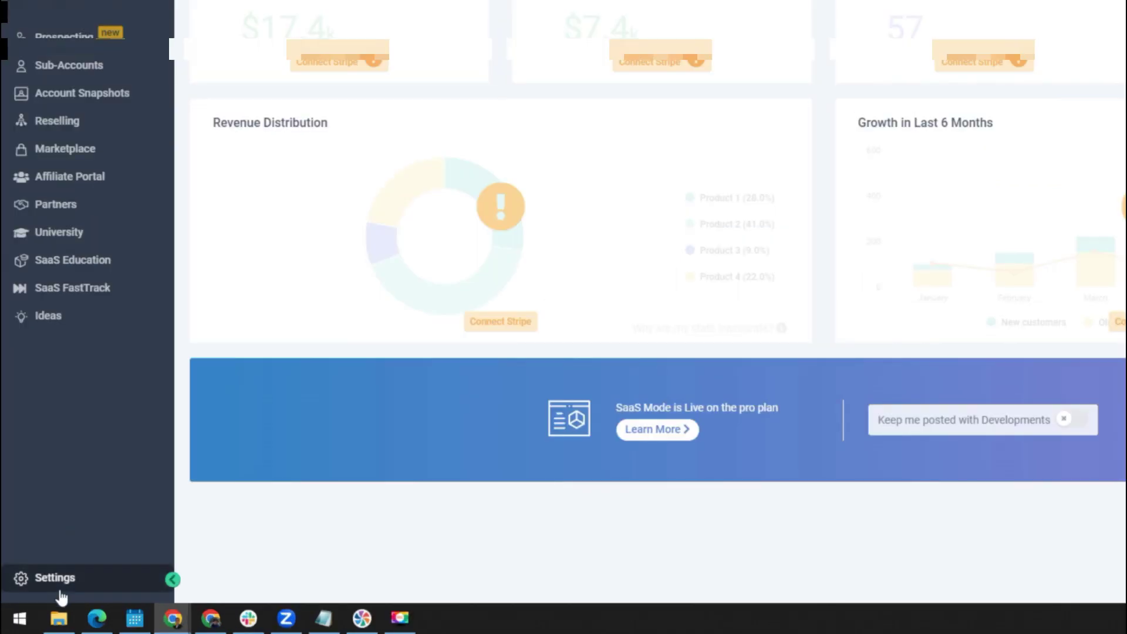
left_click(59, 579)
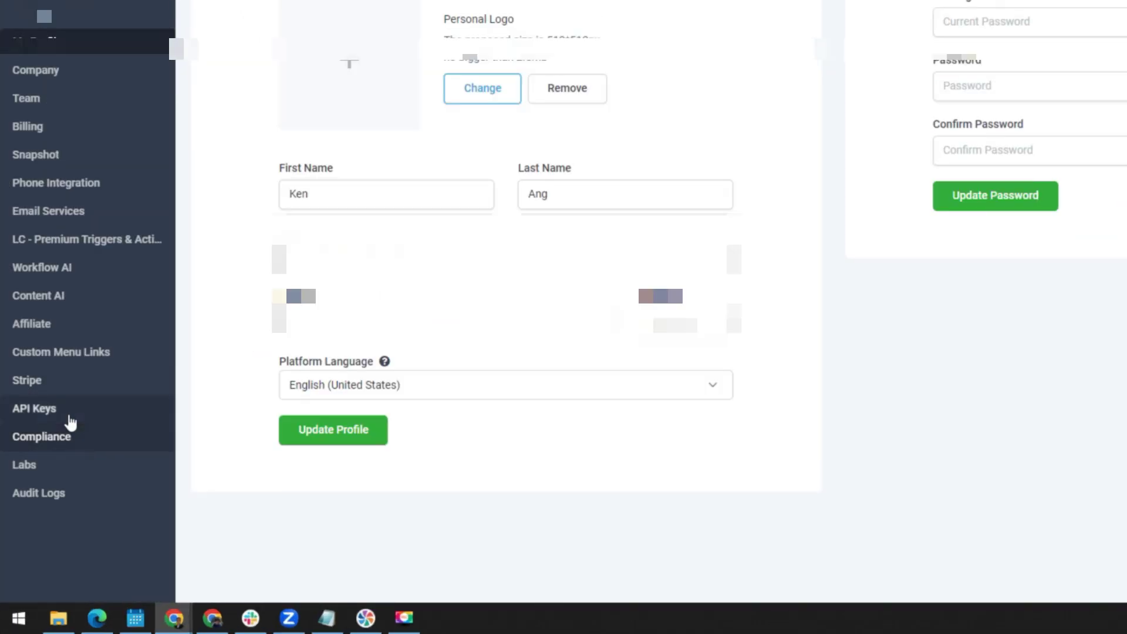
left_click(74, 415)
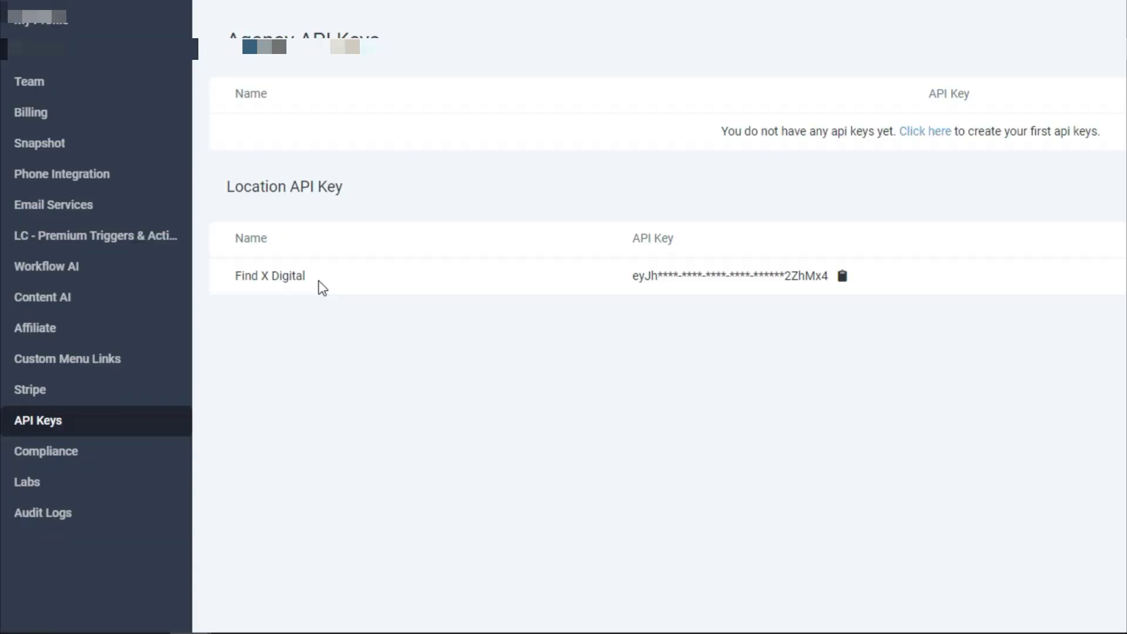
left_click_drag(217, 371, 160, 370)
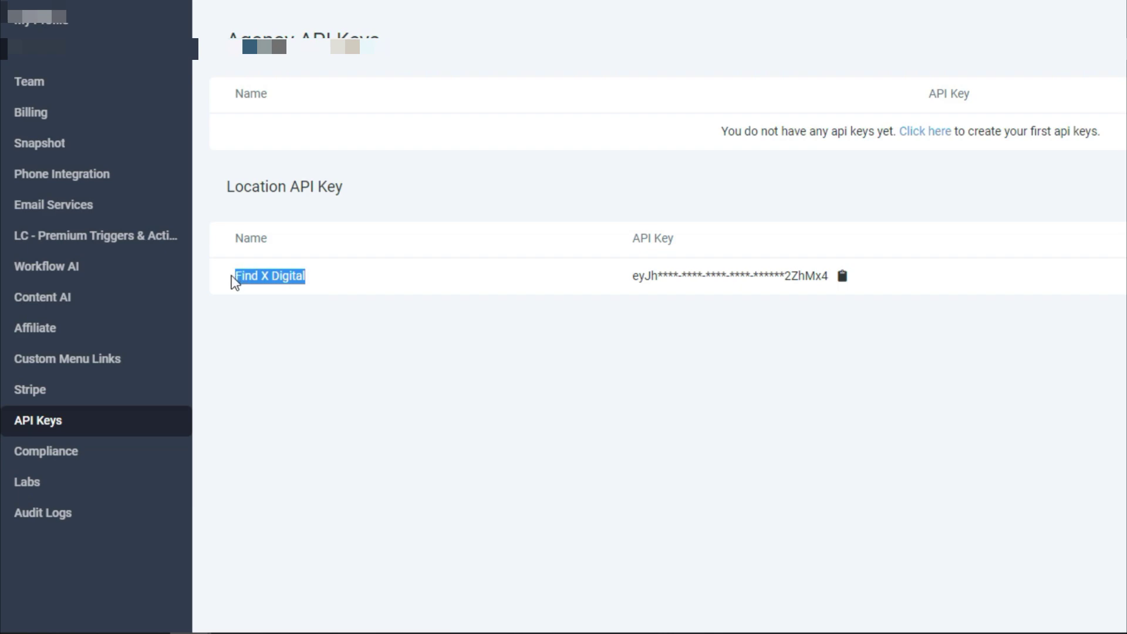
left_click(277, 324)
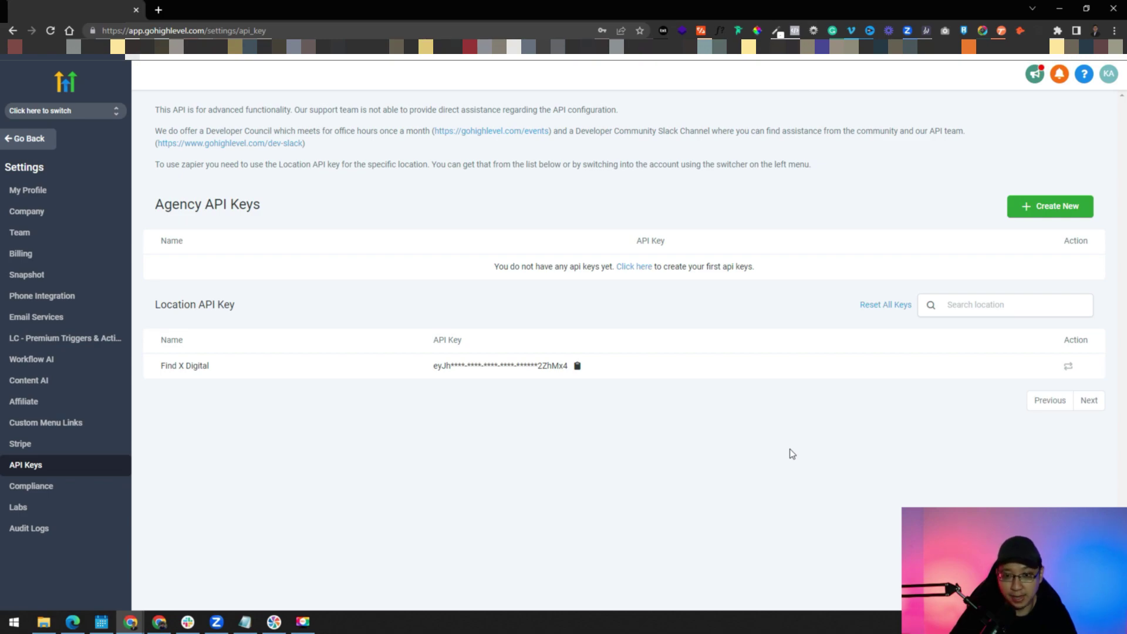
left_click(492, 368)
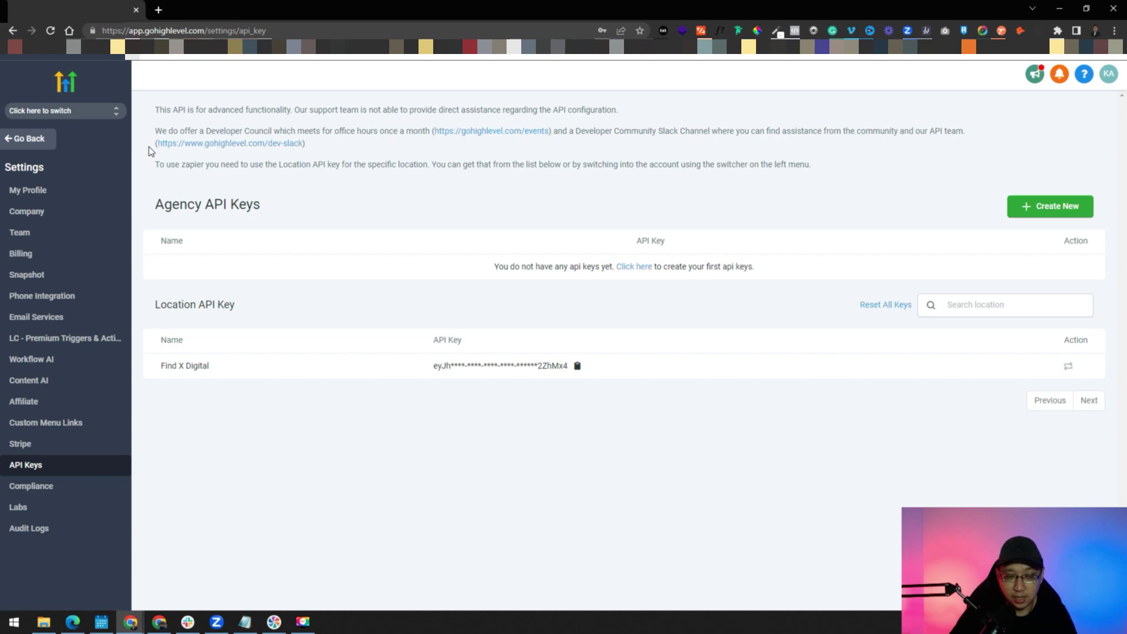
Step: Switch into the Find X Digital sub-account and copy its Business Profile API key
left_click(82, 113)
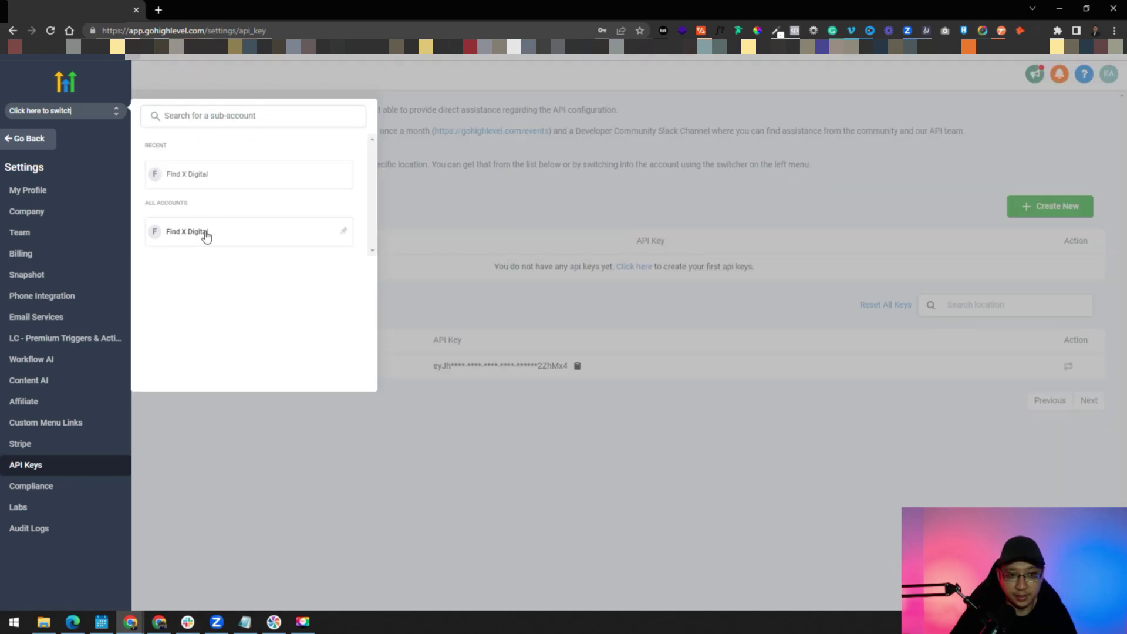
left_click(206, 235)
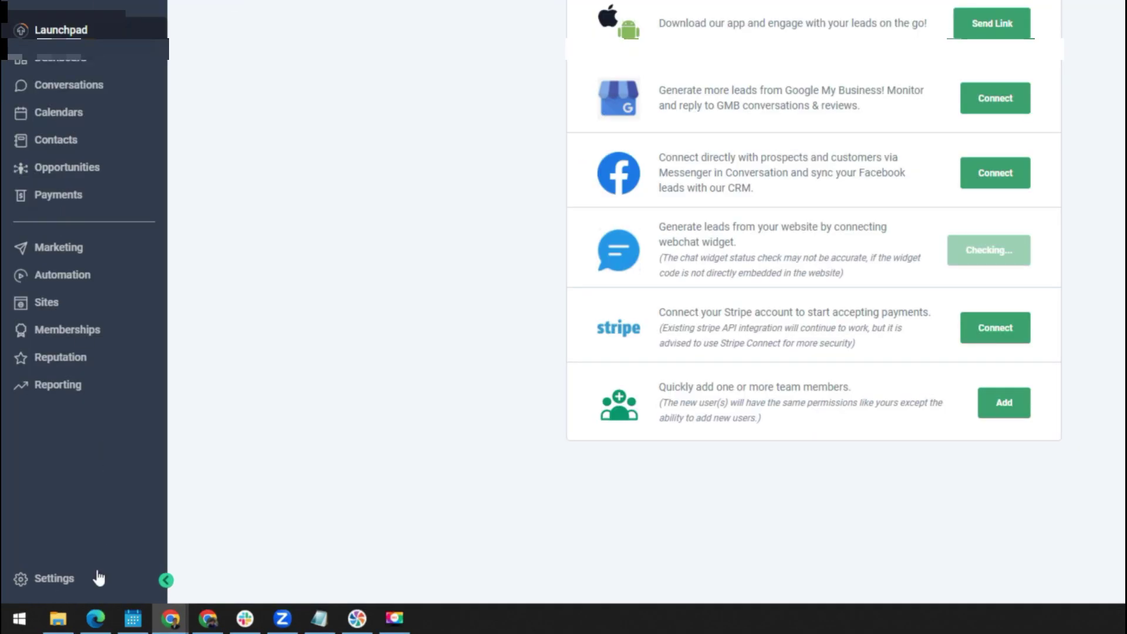
left_click(88, 584)
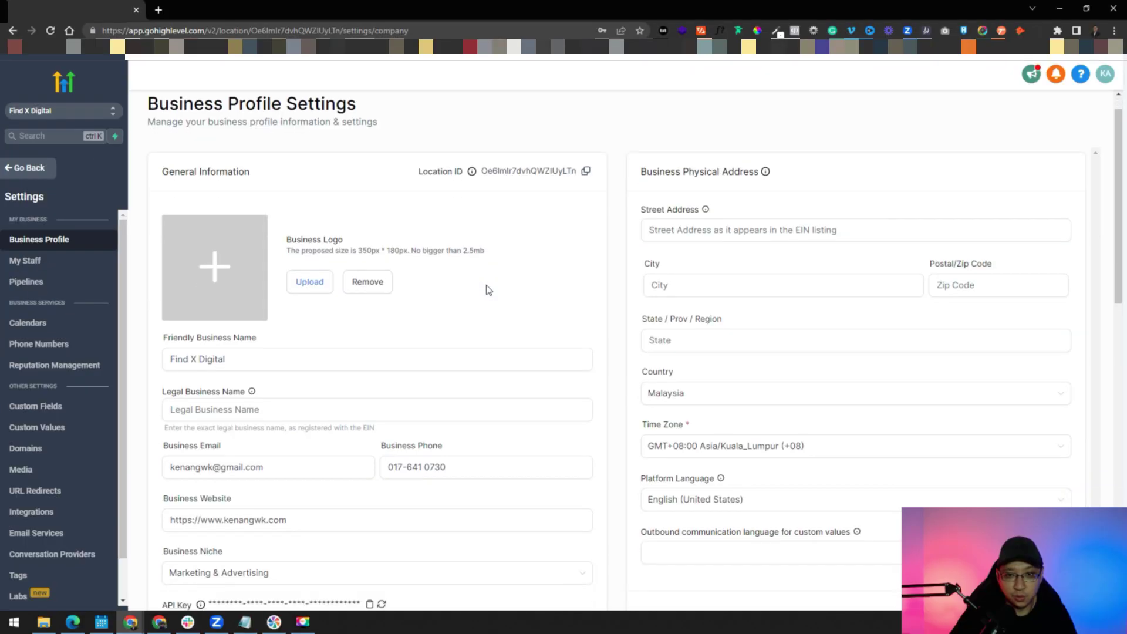
scroll(860, 394, "down", 5)
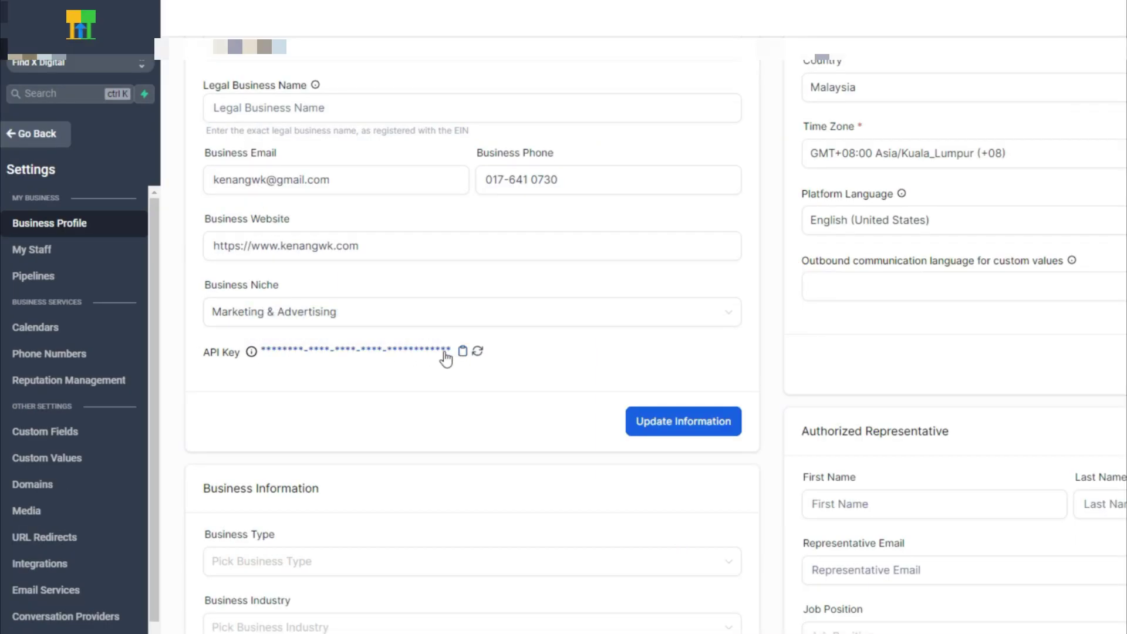
left_click(462, 352)
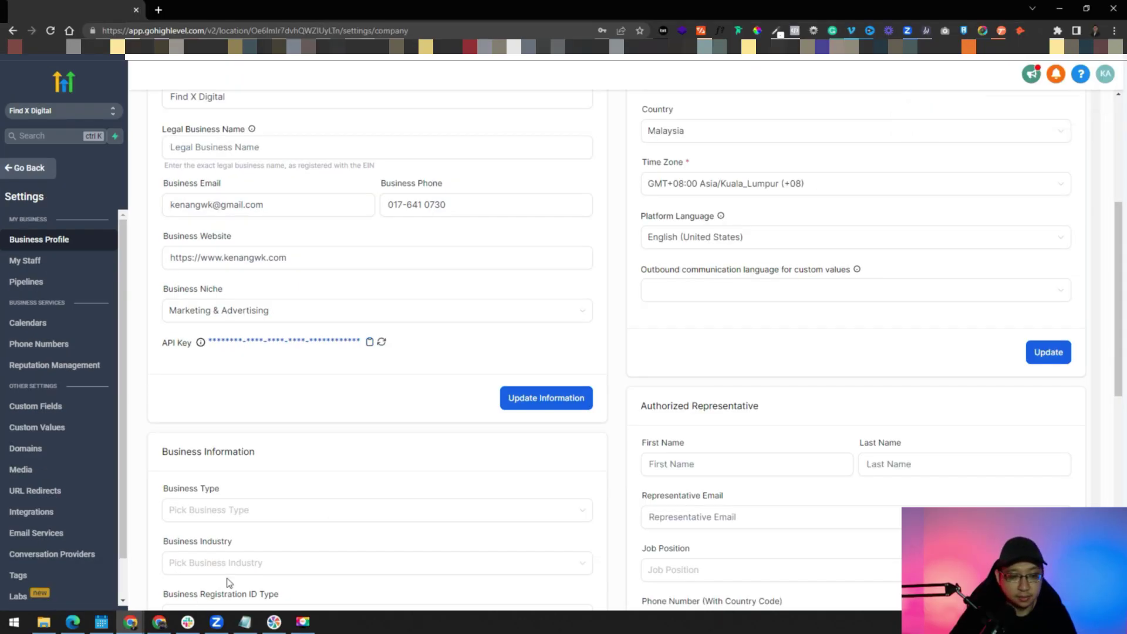
key("ctrl+Tab")
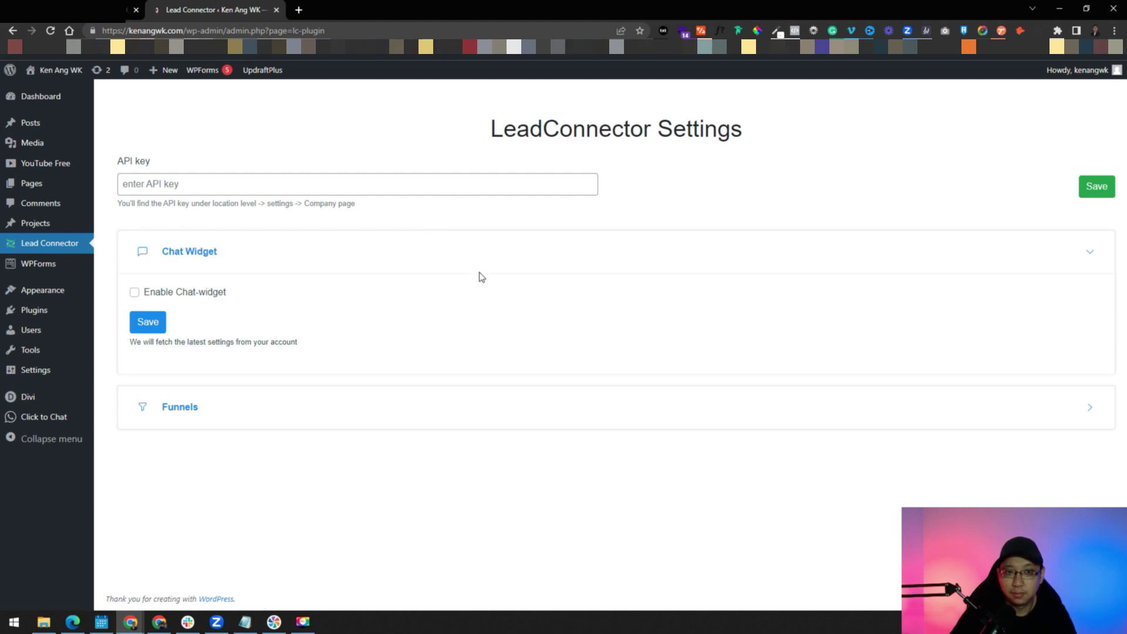
Step: Paste the copied API key into the LeadConnector API key field, then return to GoHighLevel
right_click(150, 179)
left_click(191, 264)
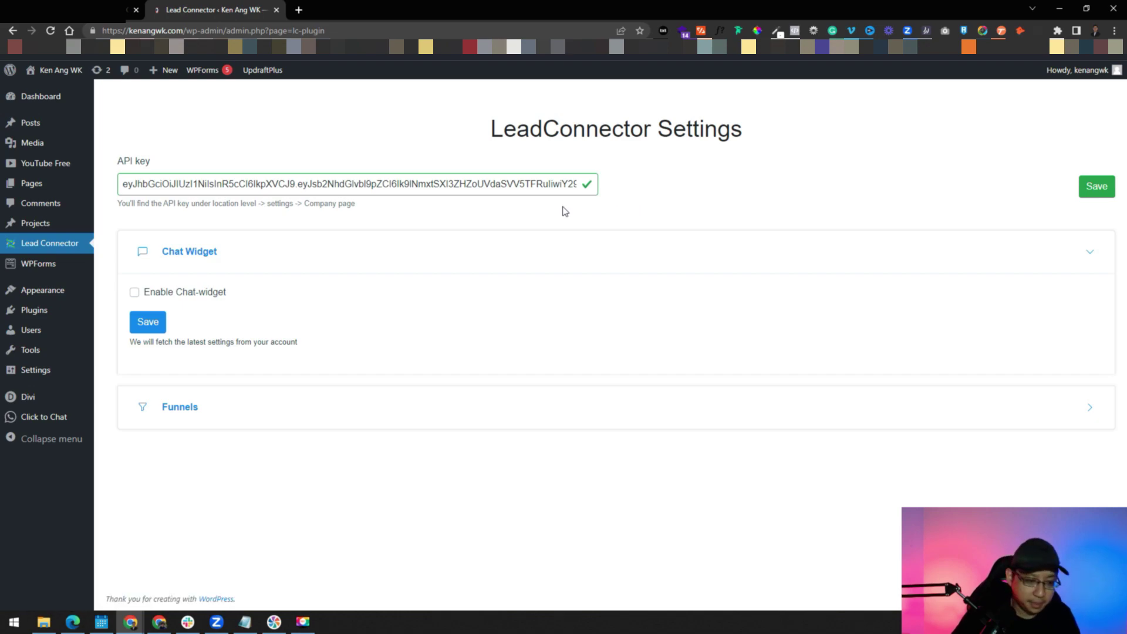
key("ctrl+w")
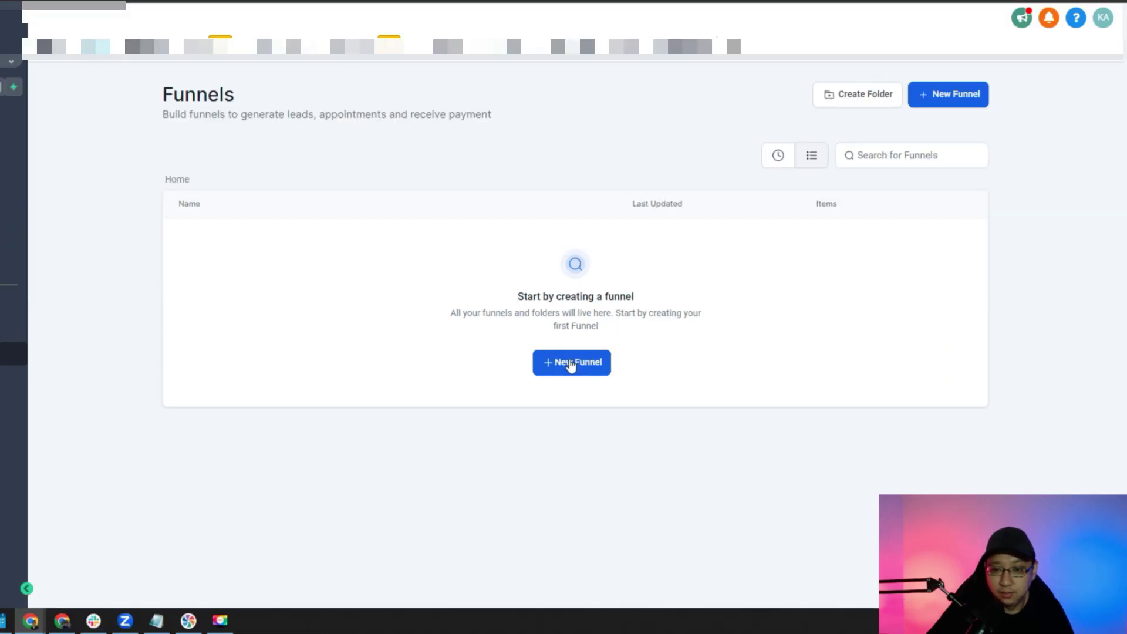
Step: Start a new funnel from templates and browse the template library
left_click(572, 363)
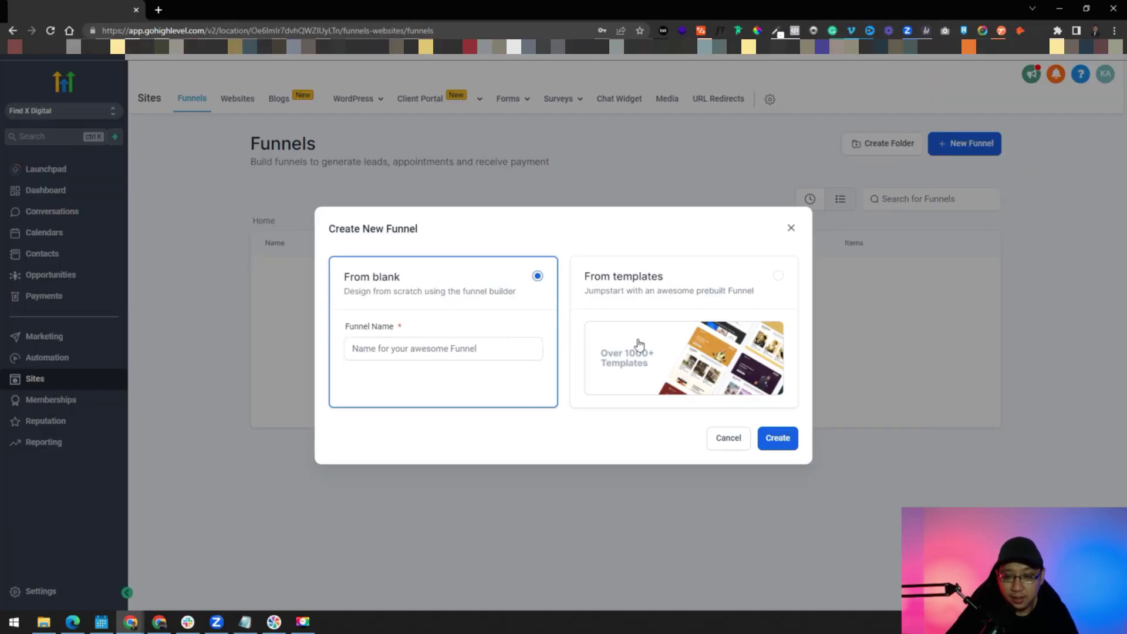
left_click(666, 367)
left_click(780, 438)
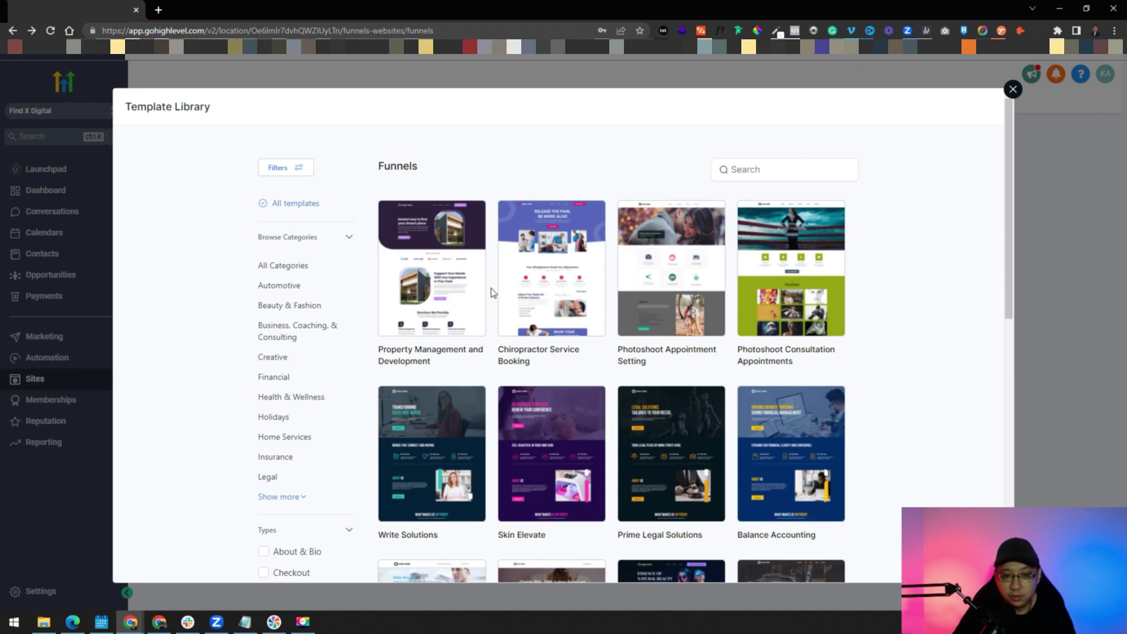
scroll(301, 364, "down", 3)
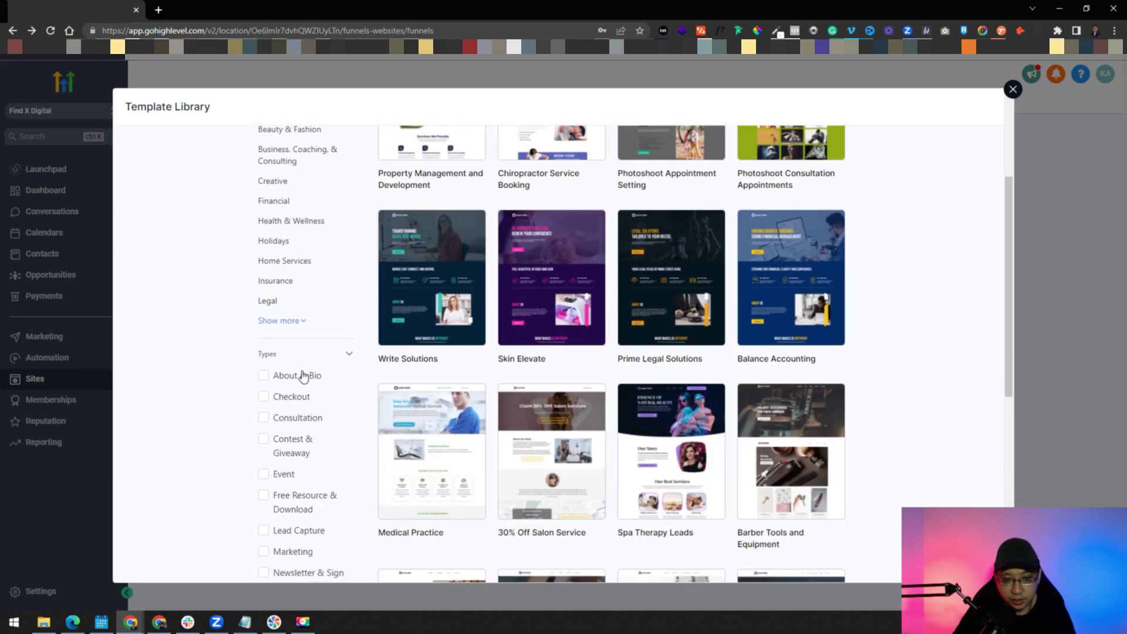
scroll(301, 353, "down", 2)
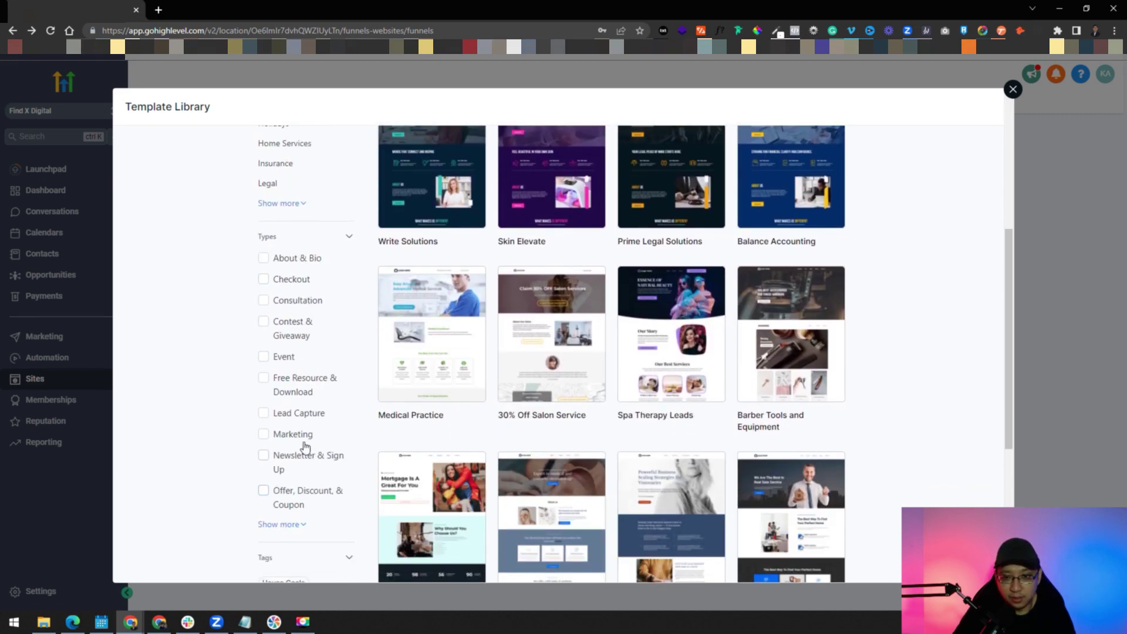
scroll(302, 446, "up", 5)
left_click(797, 171)
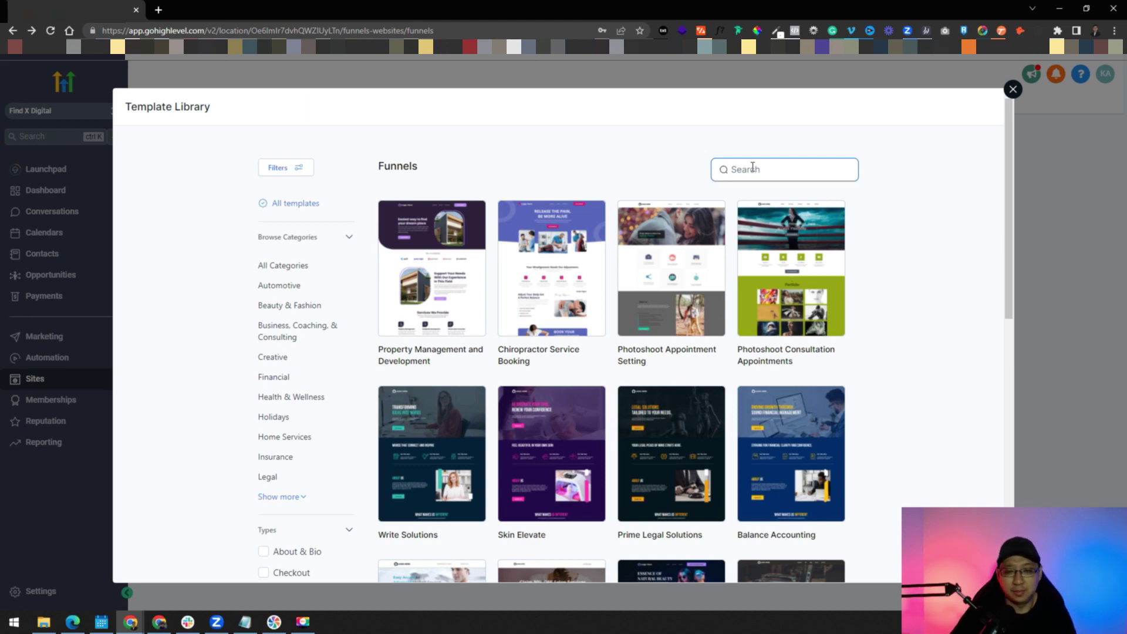
mouse_move(546, 294)
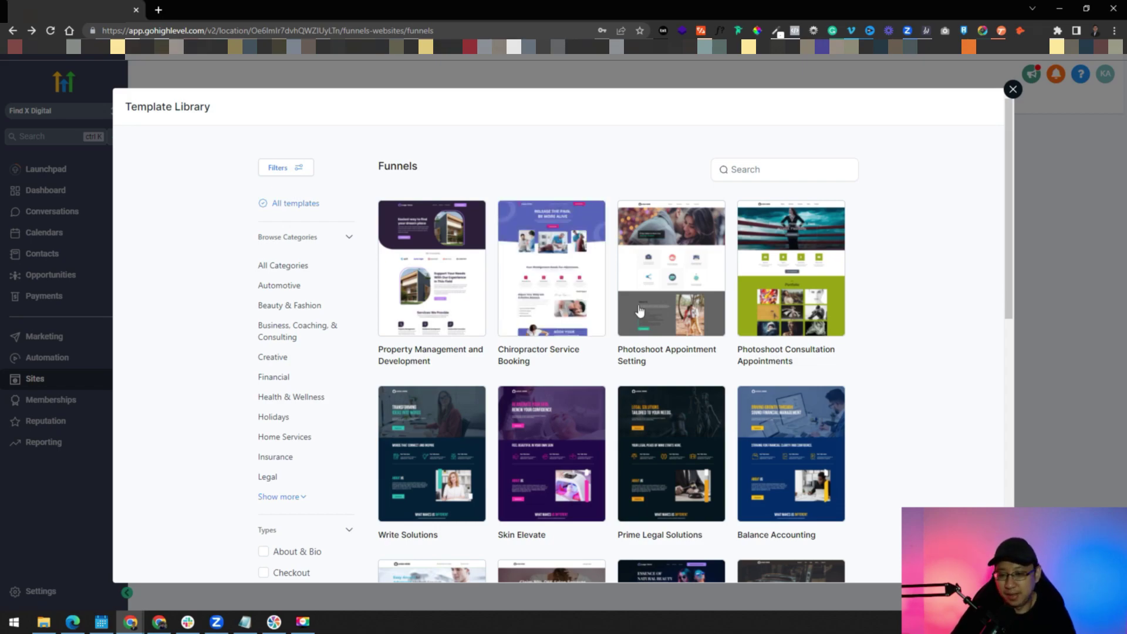
scroll(640, 312, "down", 6)
scroll(646, 382, "up", 6)
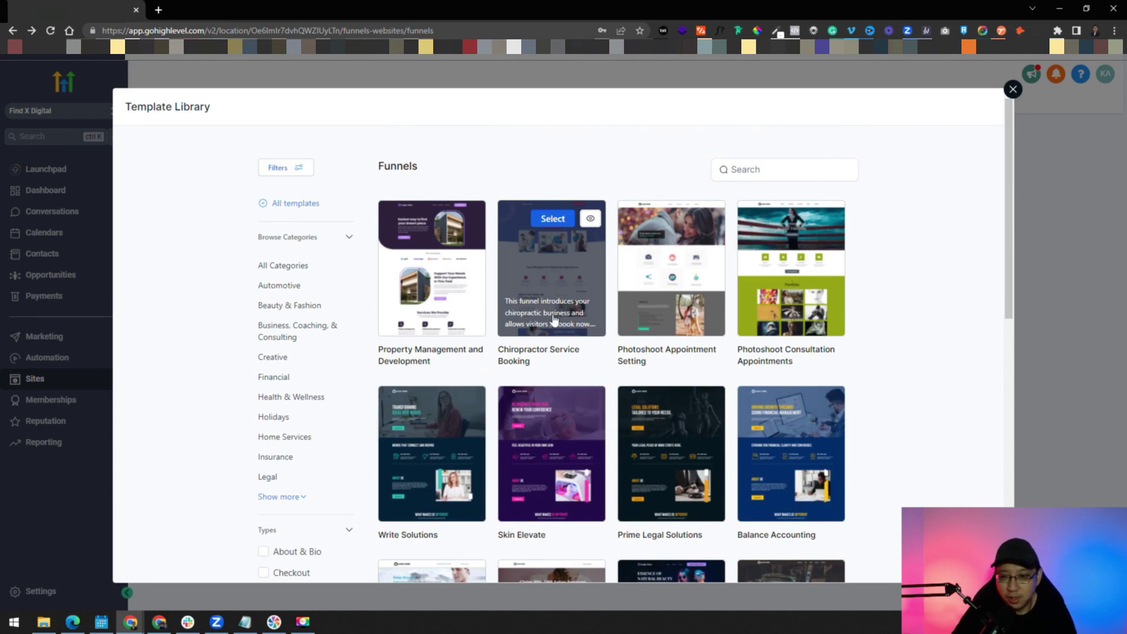
Step: Import the Chiropractor Service Booking template after accepting its terms, and refresh the funnels list
left_click(590, 220)
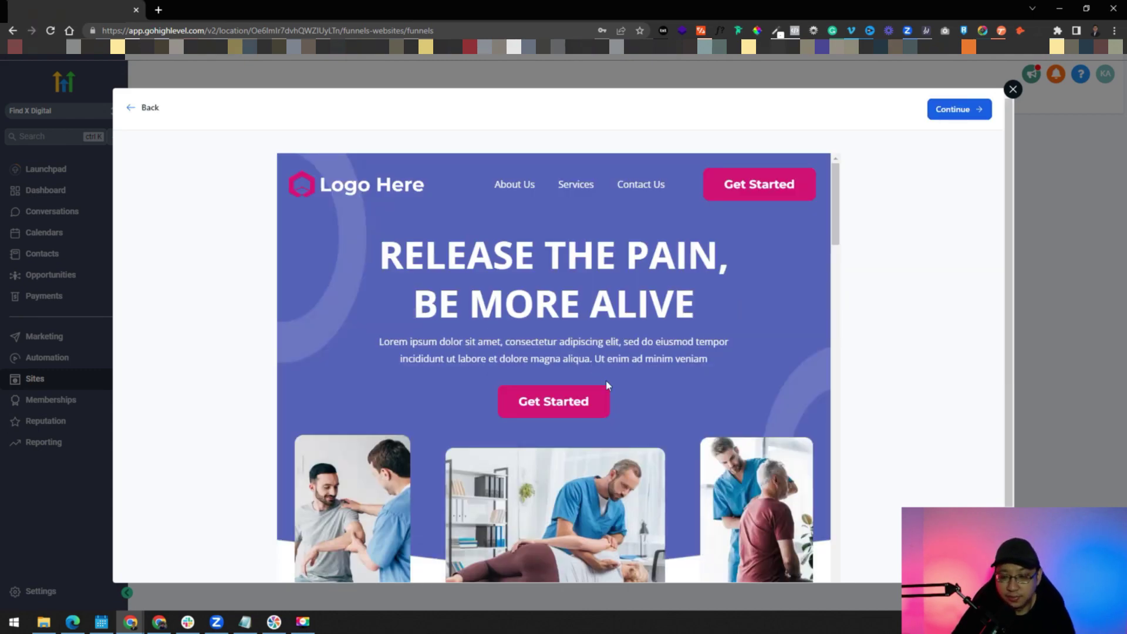
scroll(631, 387, "down", 5)
scroll(629, 386, "down", 3)
scroll(634, 252, "up", 10)
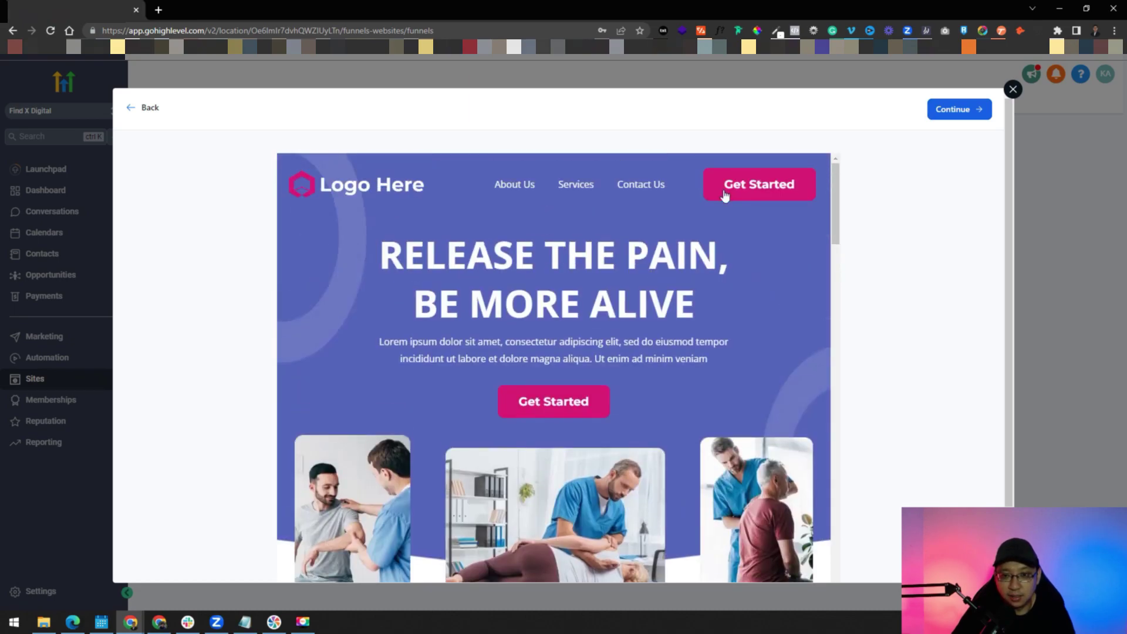
scroll(652, 343, "down", 15)
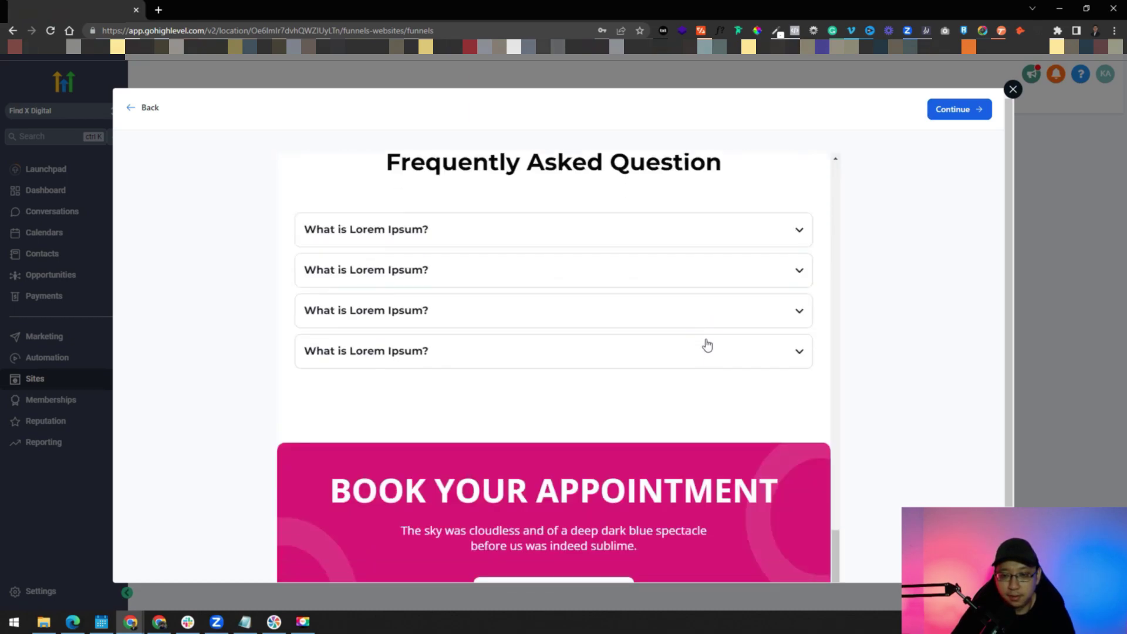
scroll(918, 347, "down", 2)
scroll(904, 349, "up", 2)
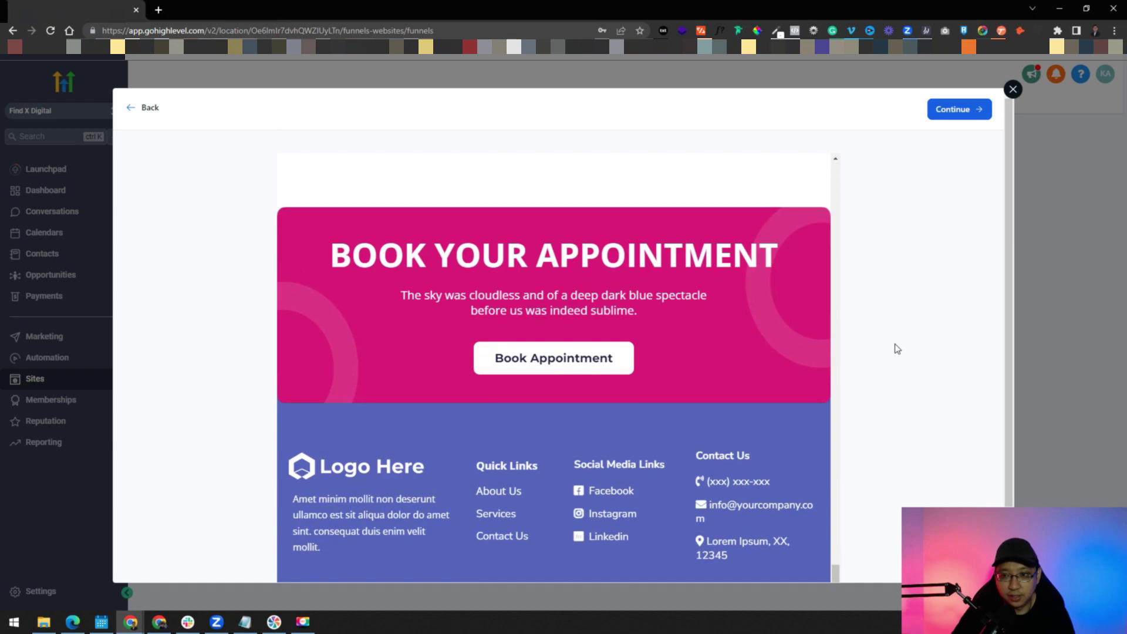
scroll(449, 230, "down", 1)
scroll(528, 241, "up", 6)
left_click(944, 110)
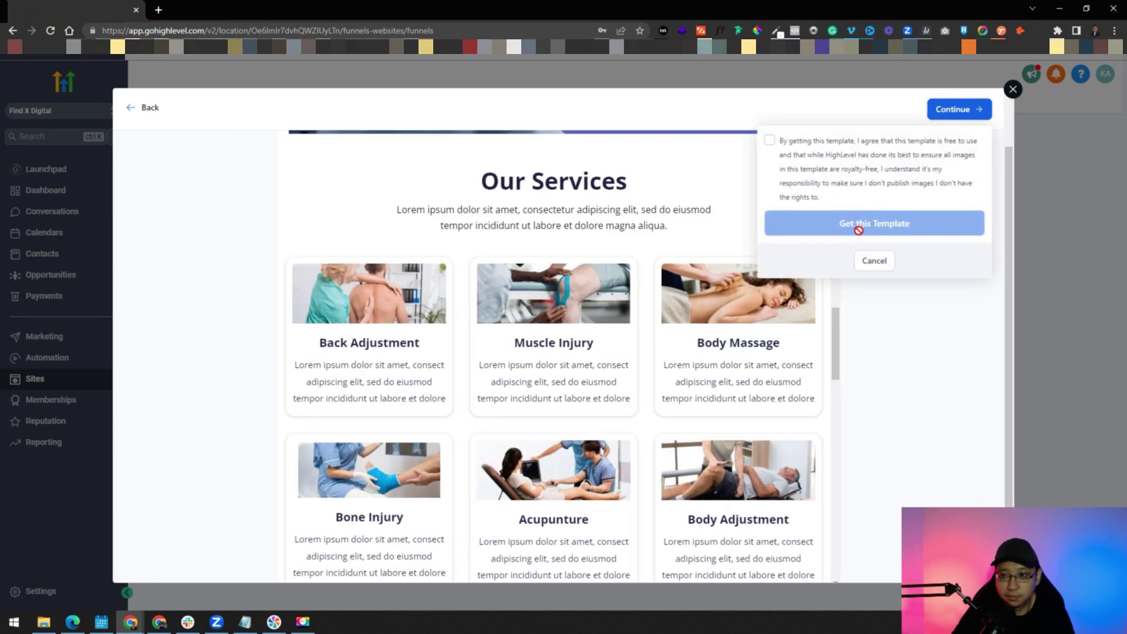
key("space")
left_click(874, 230)
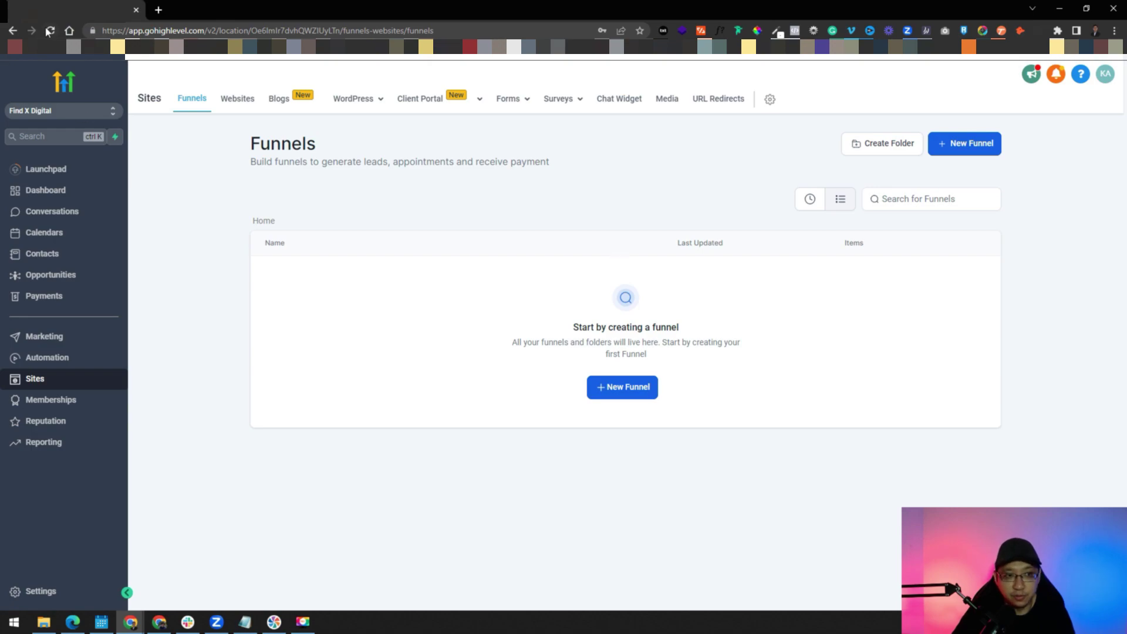
left_click(50, 30)
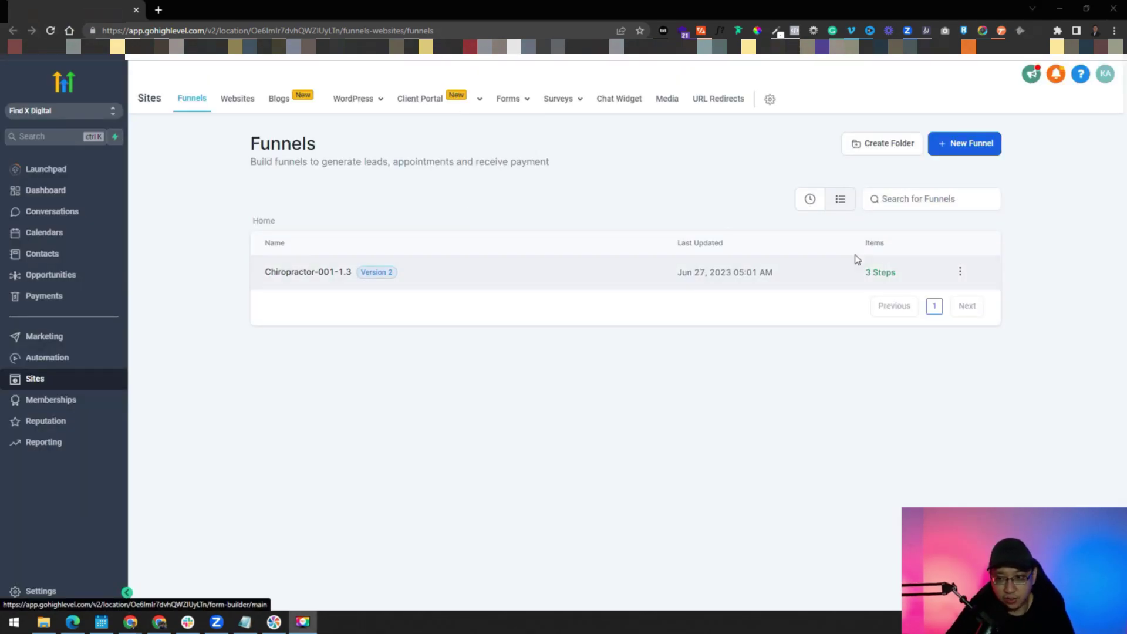
Step: Open Chiropractor-001-1.3 and view its Schedule Page, Thank You Page and Landing Page steps
left_click(962, 275)
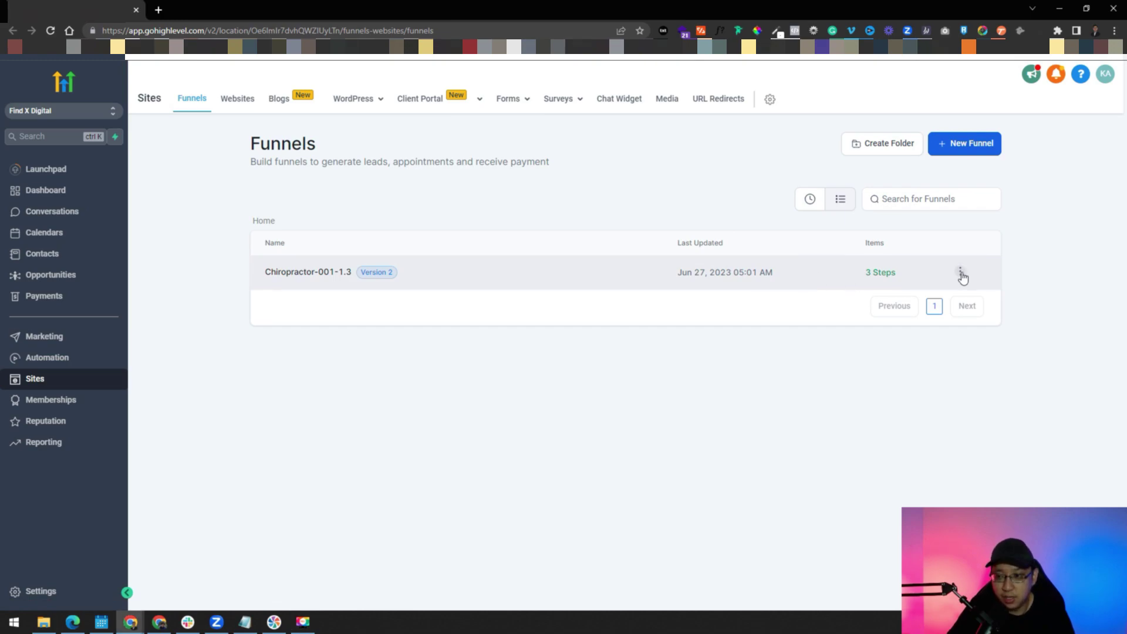
left_click(962, 273)
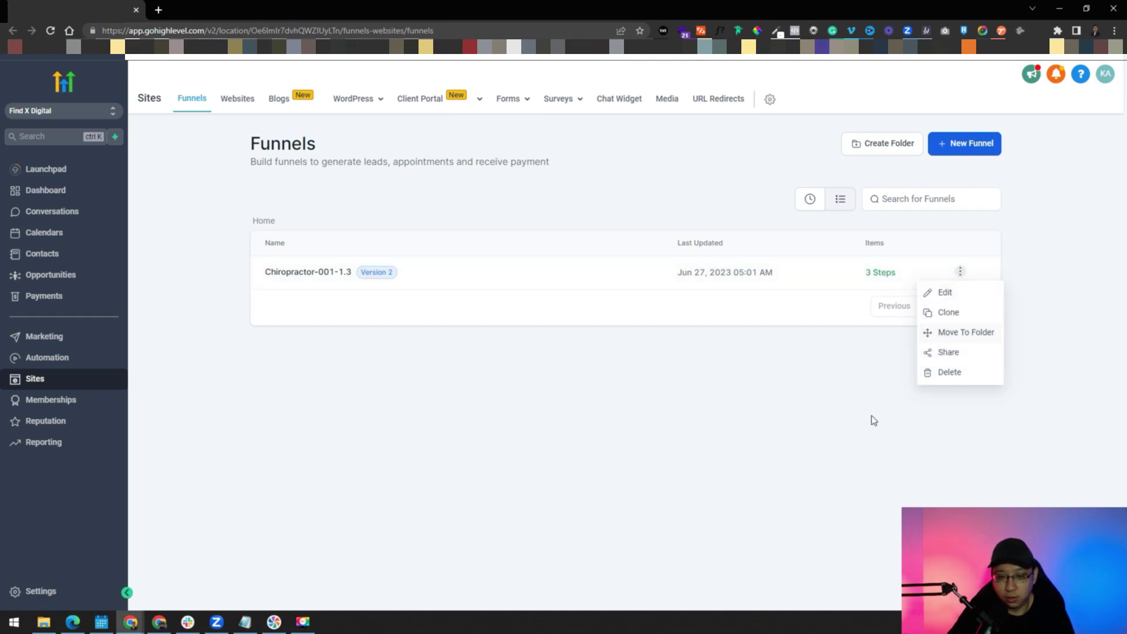
left_click(322, 274)
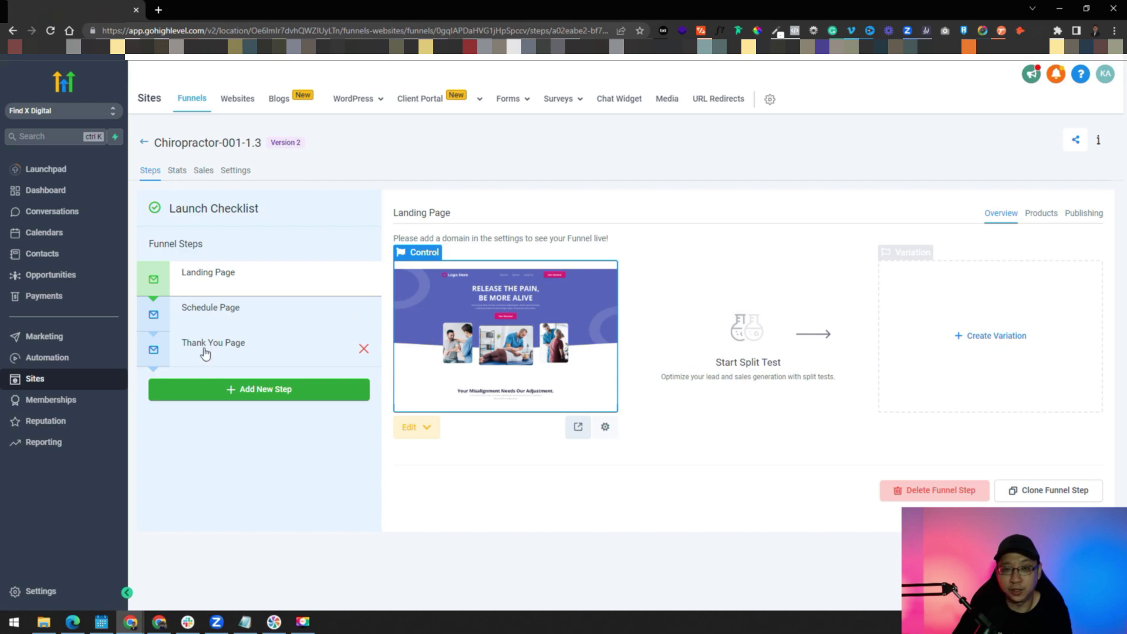
left_click(222, 320)
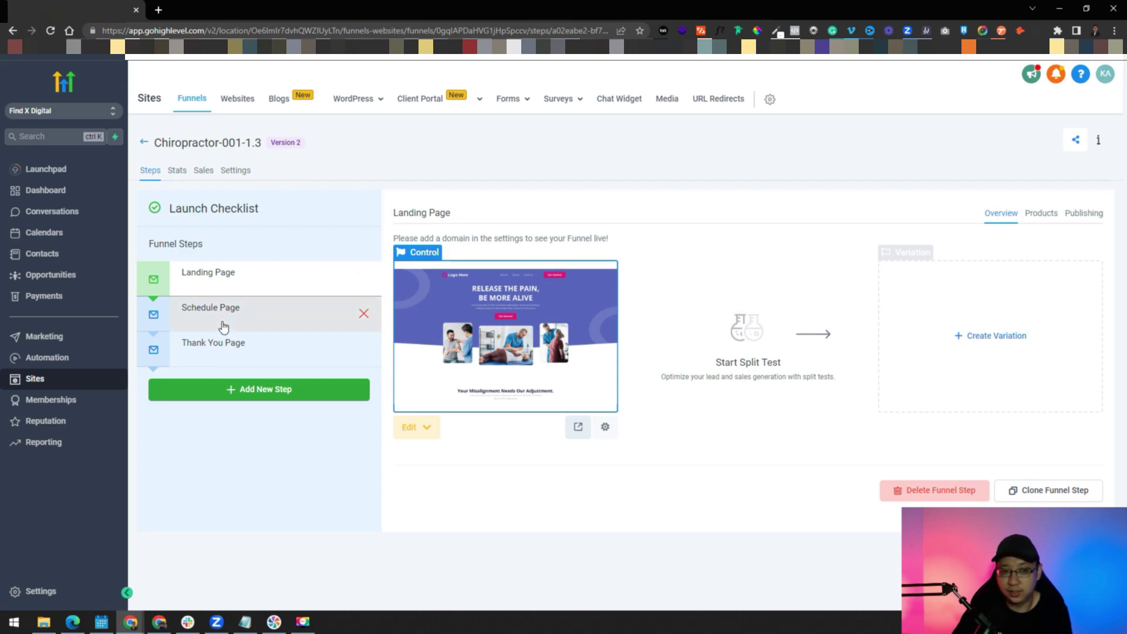
left_click(221, 353)
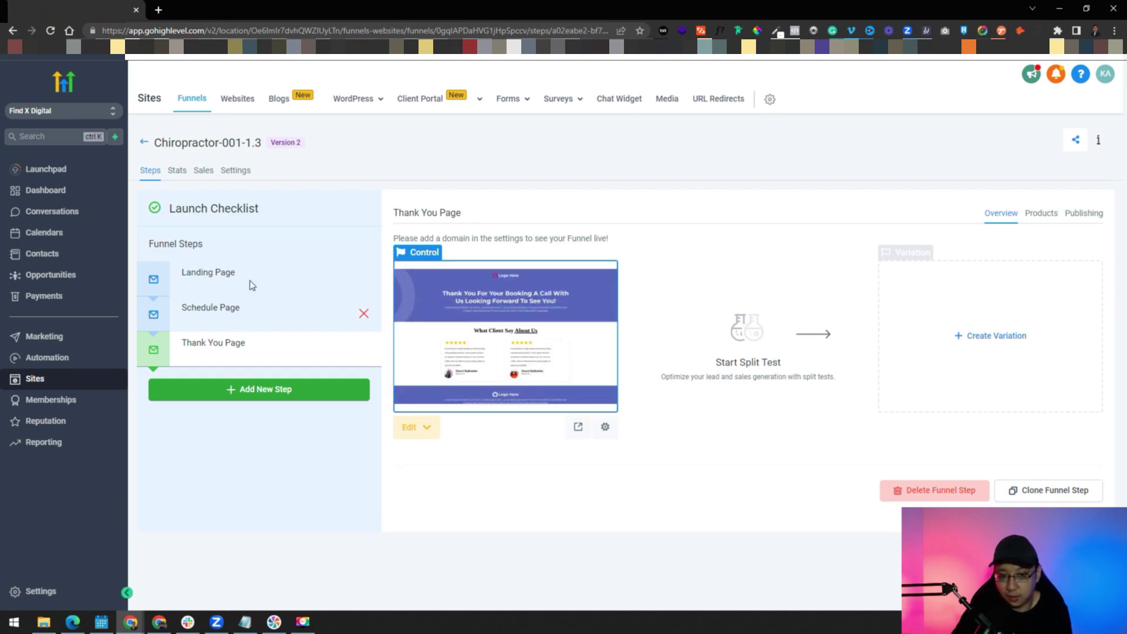
left_click(249, 284)
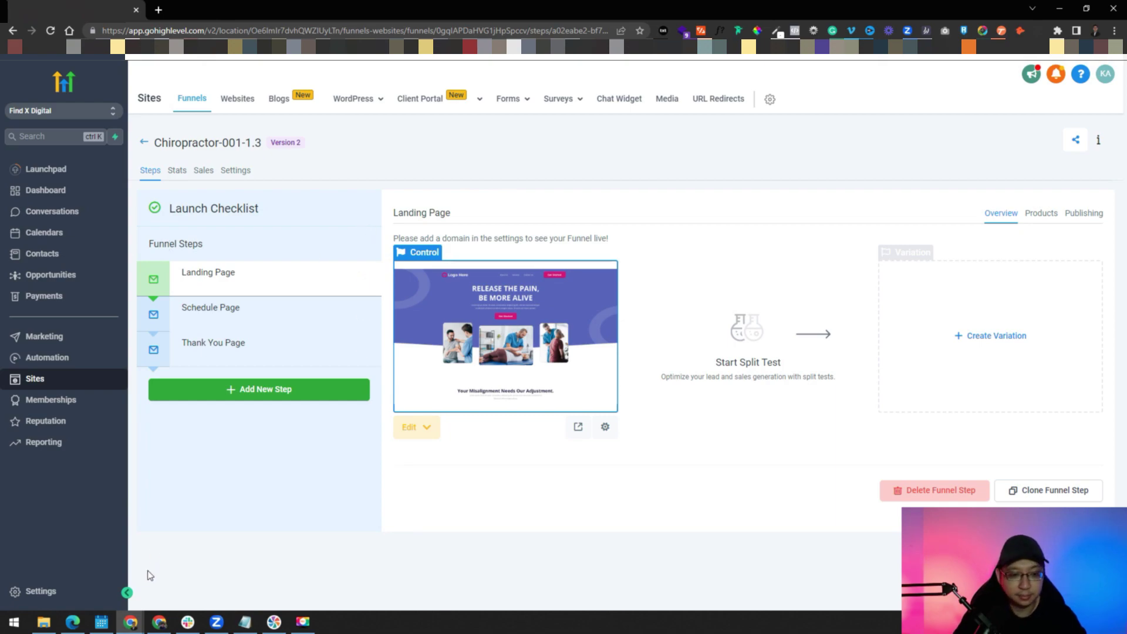
Step: Save the pasted API key in WordPress's LeadConnector settings
mouse_move(135, 623)
left_click(440, 551)
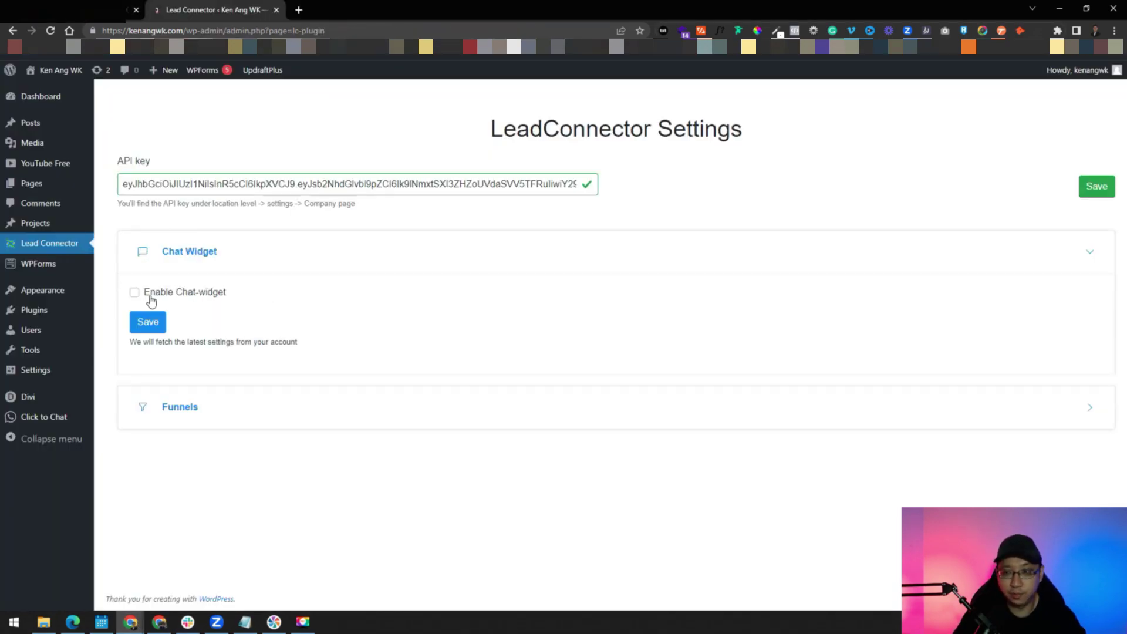
left_click(1108, 194)
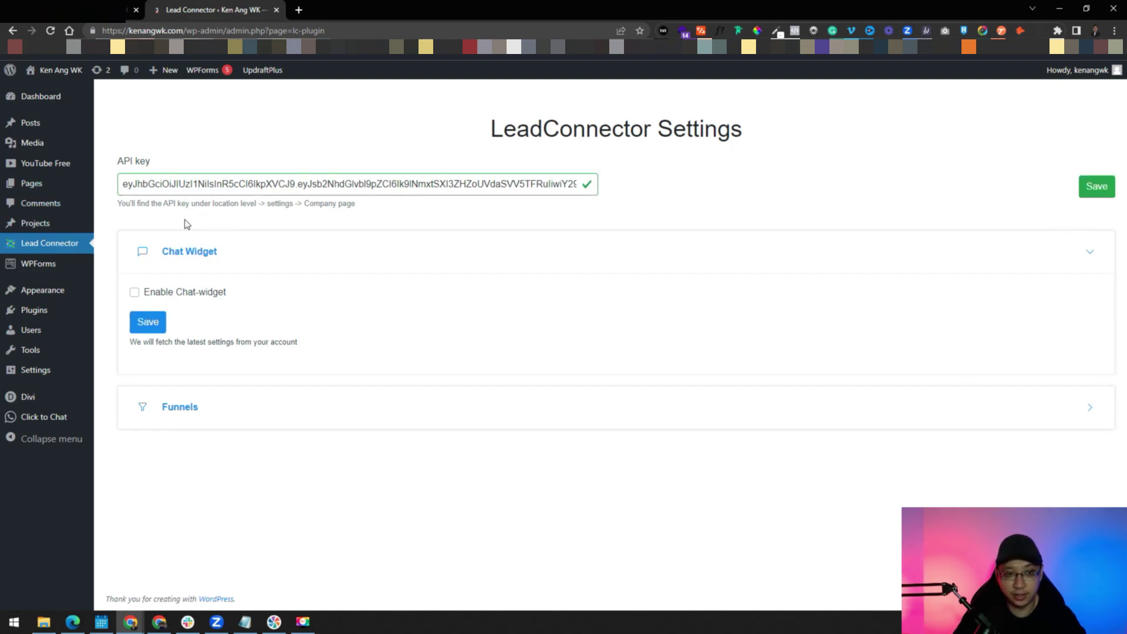
Step: Add a funnel page using Chiropractor-001-1.3's Landing Page step with Embed Full Page iFrame
left_click(194, 412)
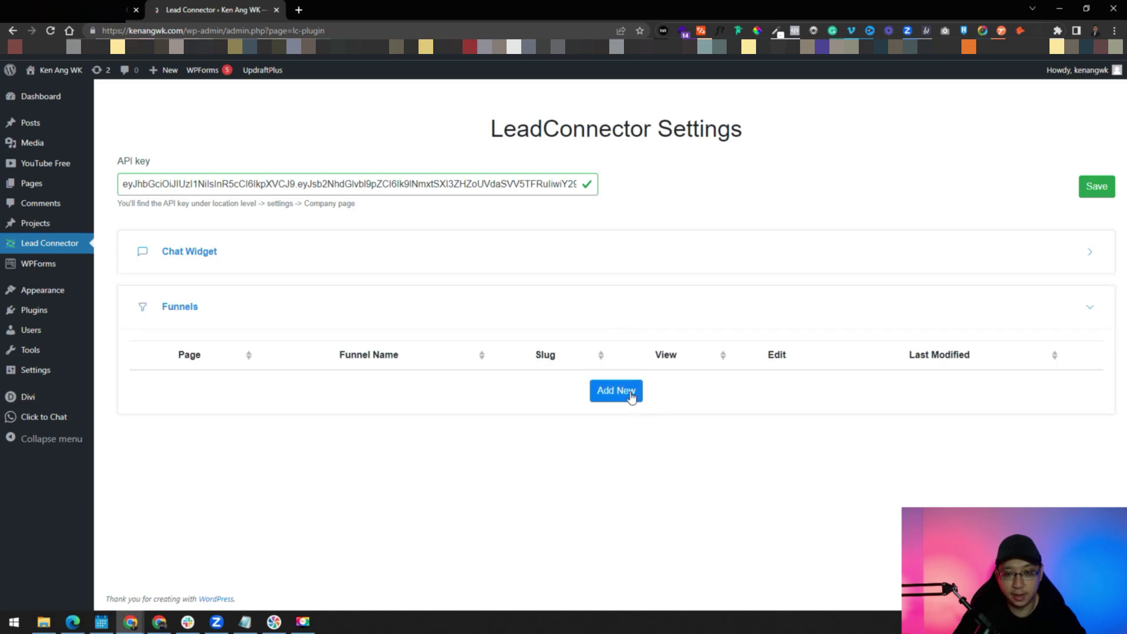
left_click(616, 390)
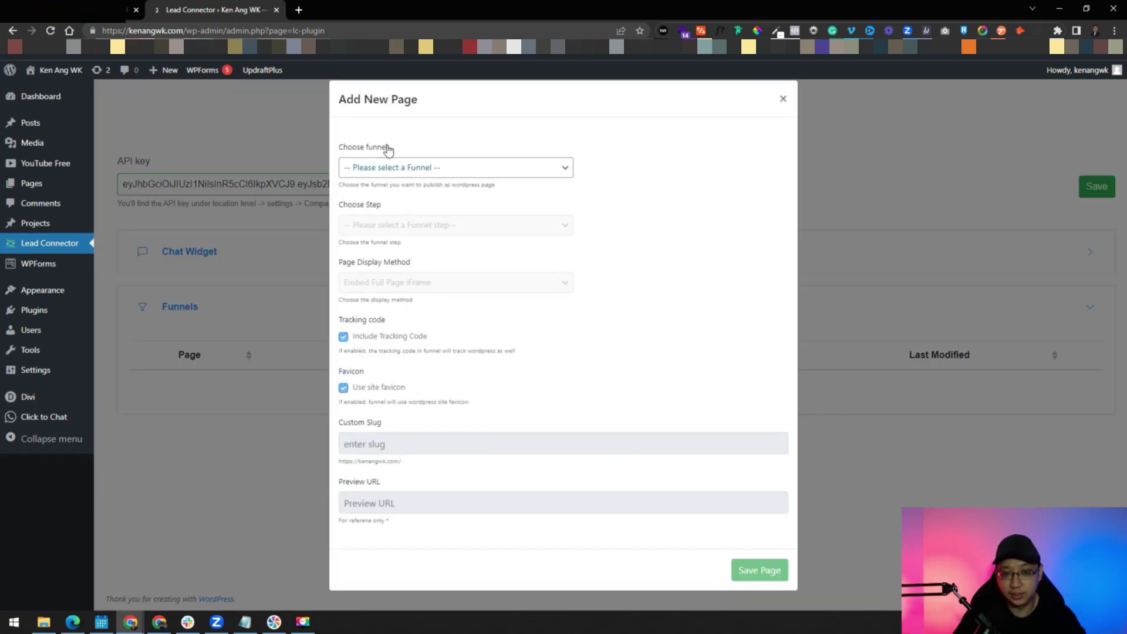
left_click(502, 169)
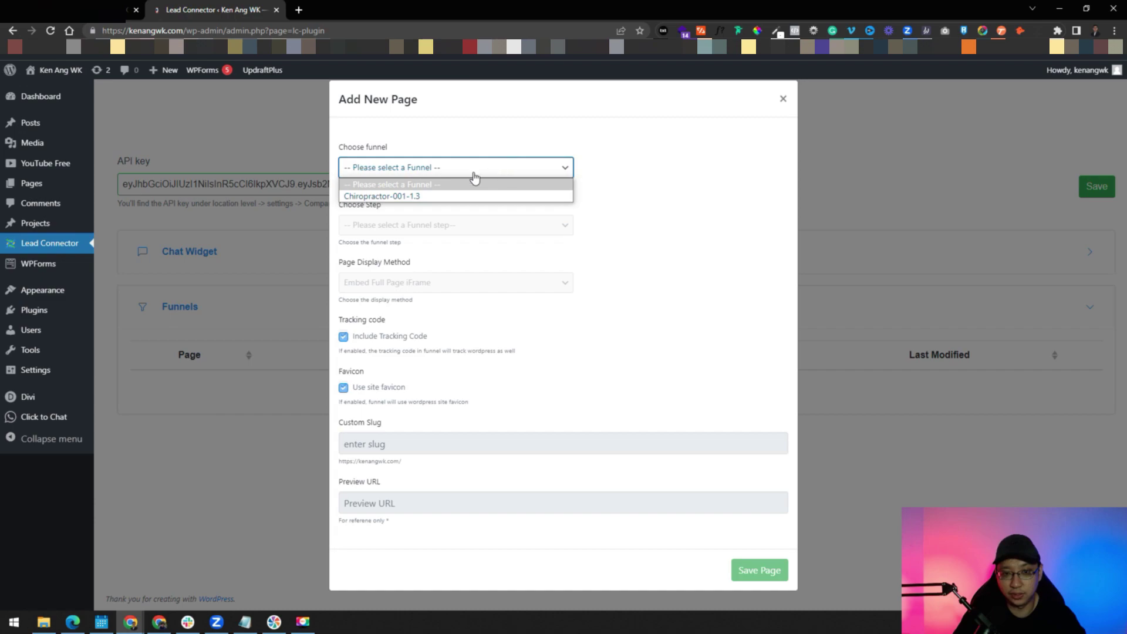
left_click(425, 197)
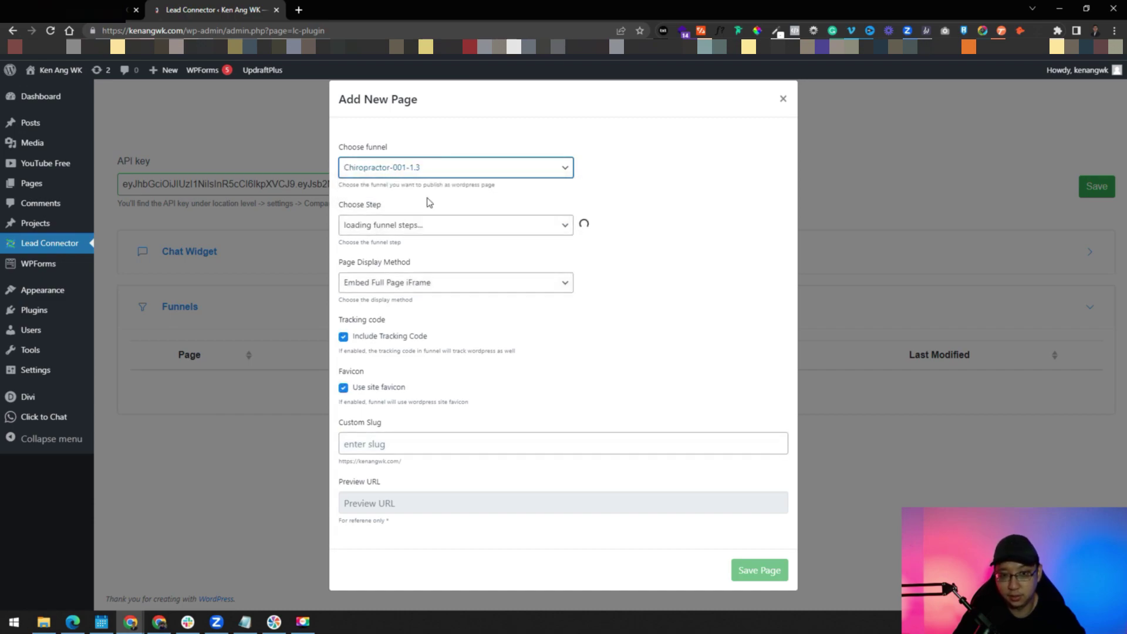
left_click(465, 232)
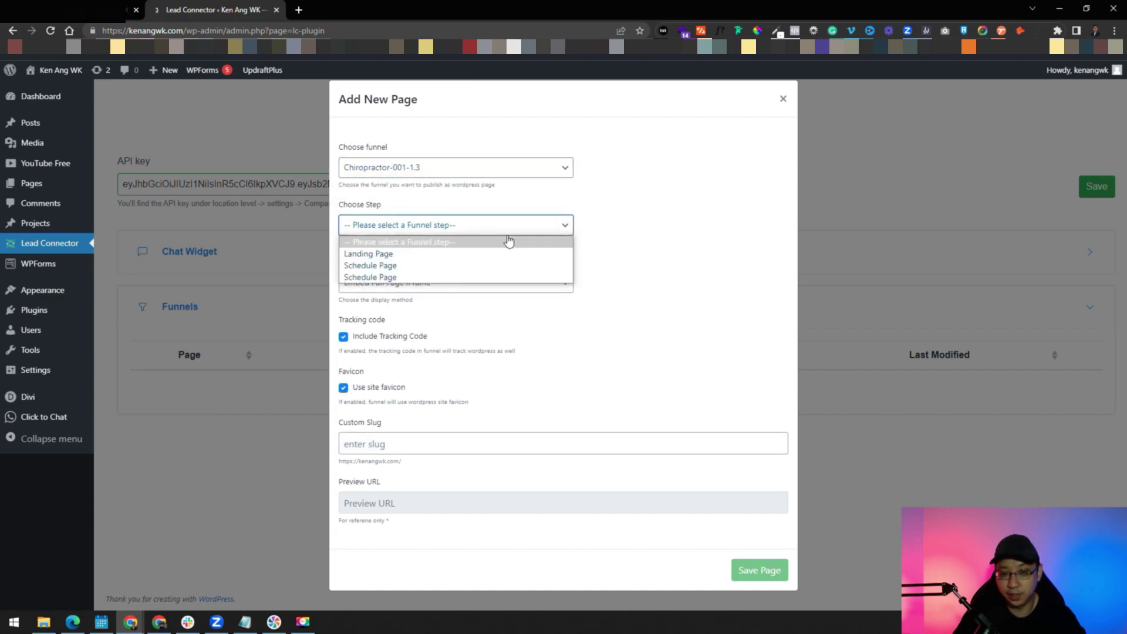
left_click(445, 259)
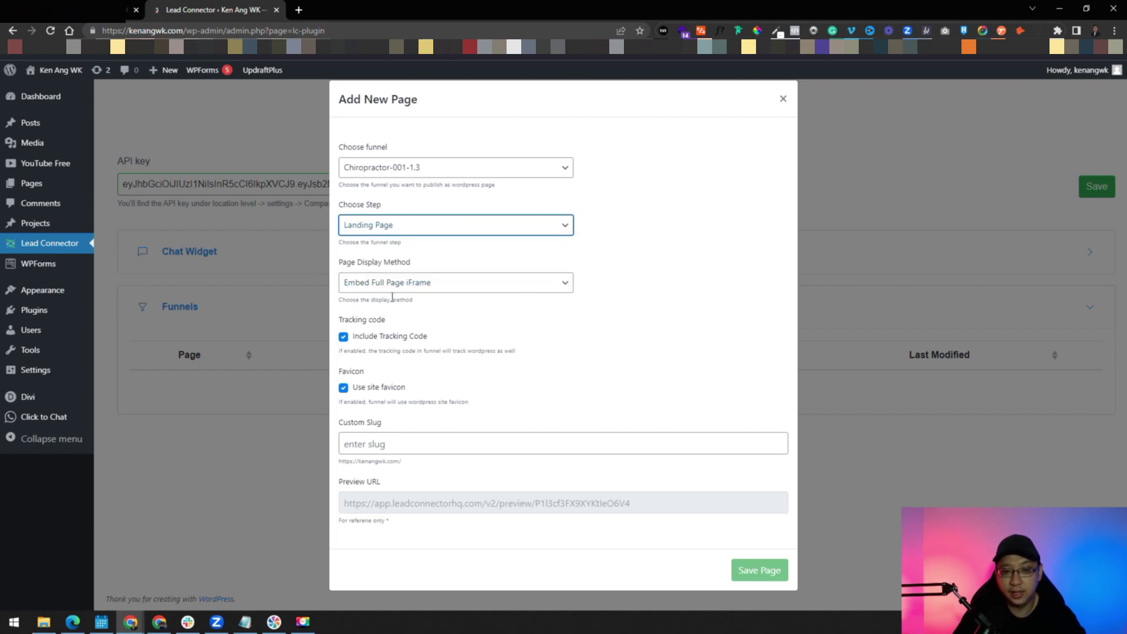
left_click(474, 289)
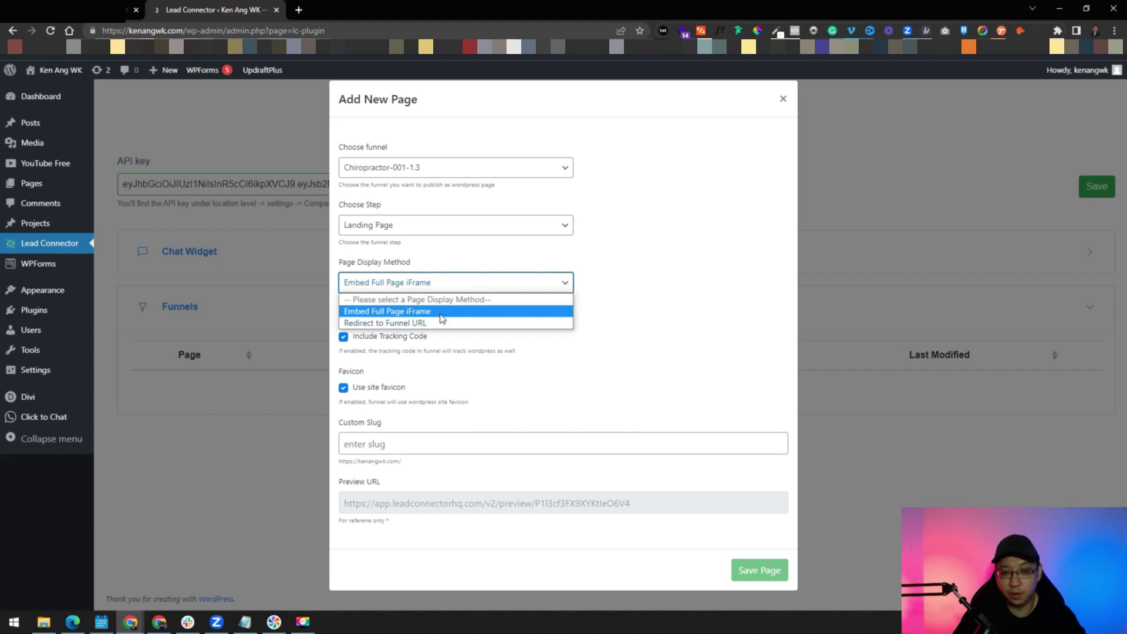
left_click(664, 282)
Step: Preview the Chiropractor-001-1.3 Landing Page in a new browser tab
key("ctrl+w")
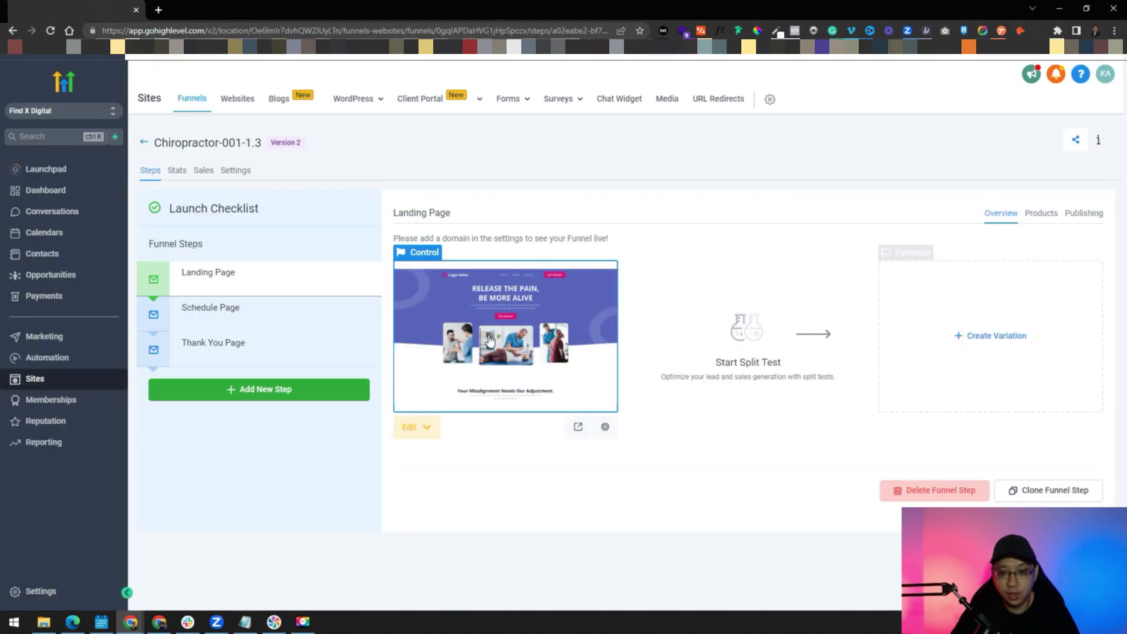
left_click(580, 430)
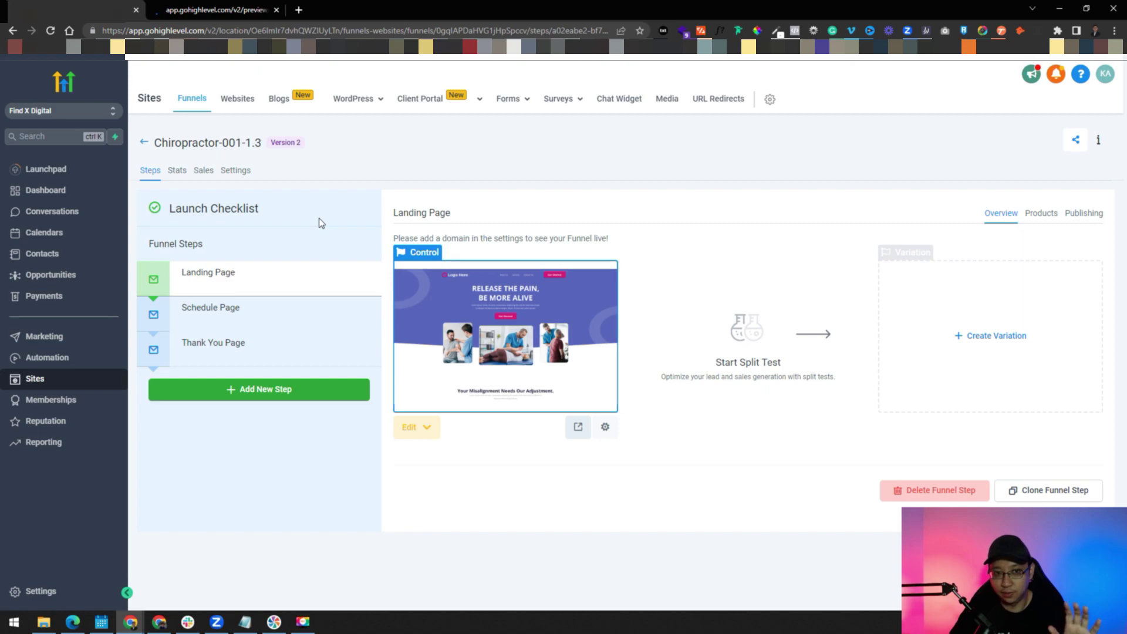
left_click(211, 10)
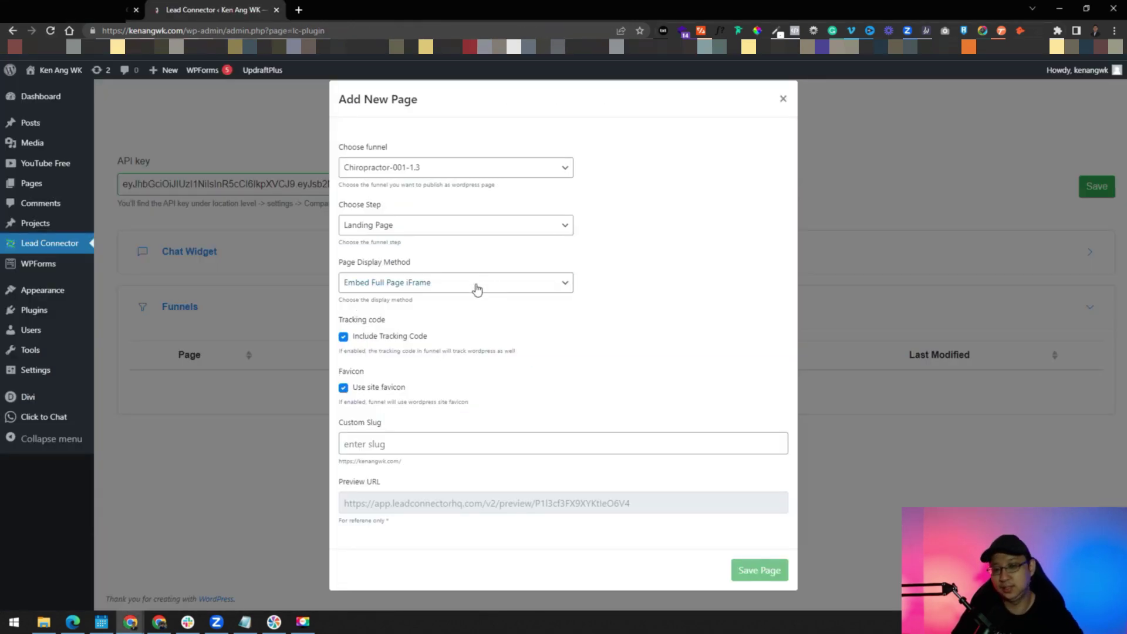
Step: Save the Landing Page as a full-page iFrame at custom slug free-consult-chiro
left_click(476, 289)
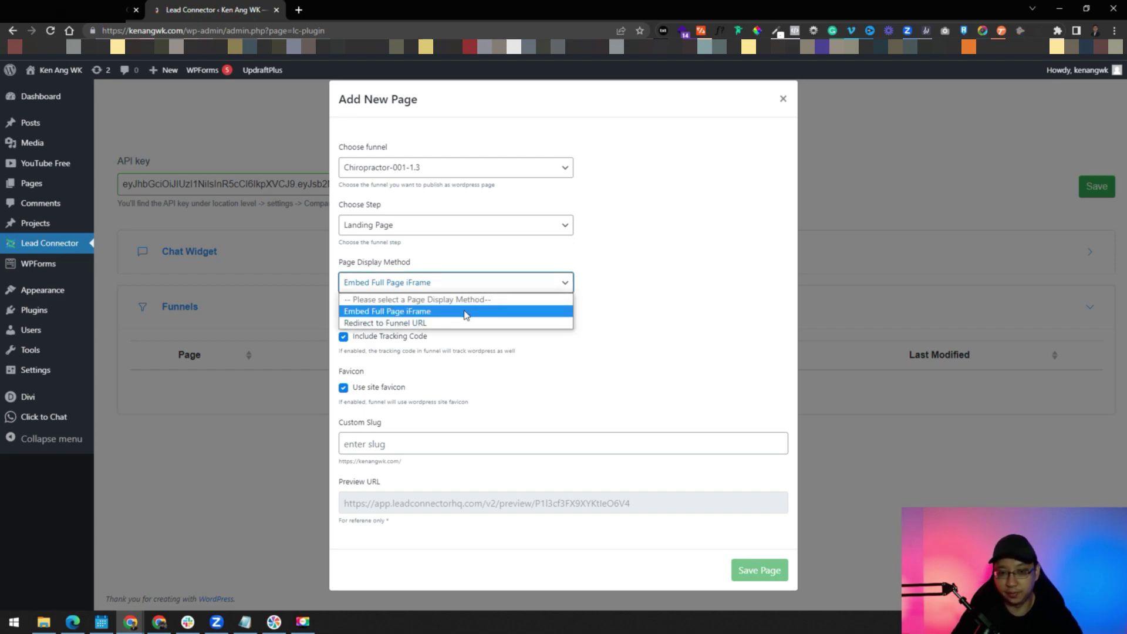
left_click(463, 313)
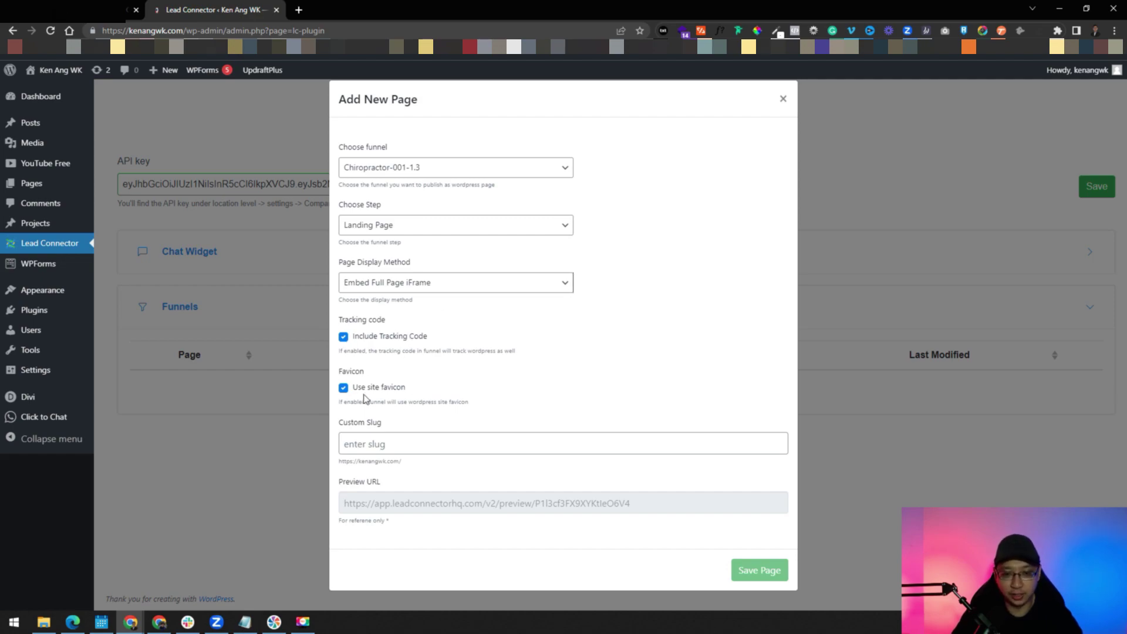
left_click(342, 441)
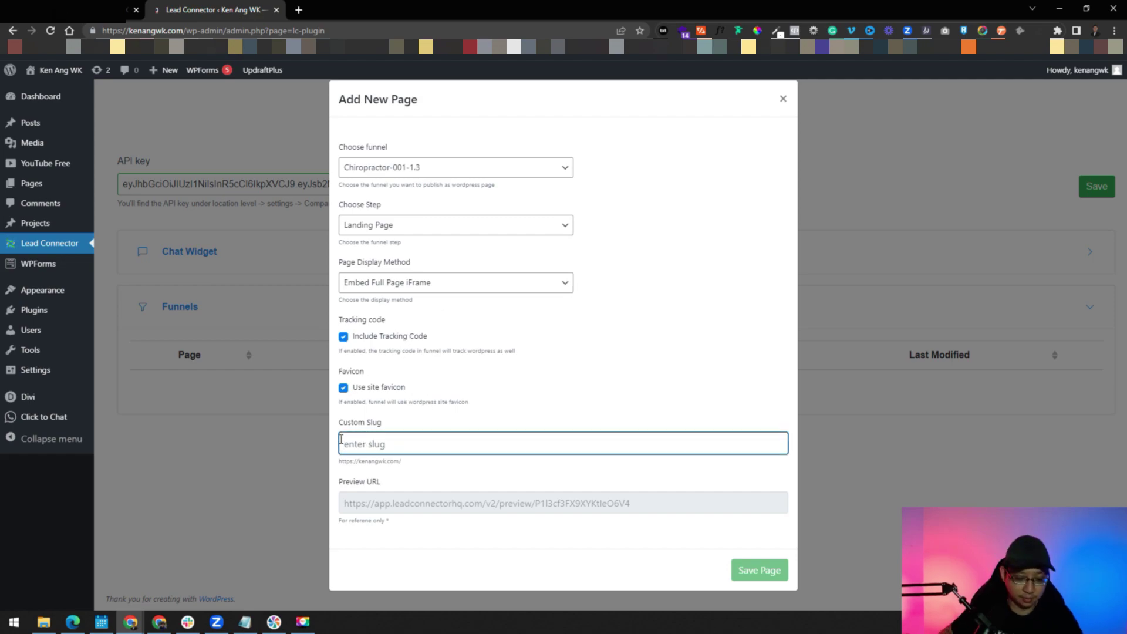
type("free")
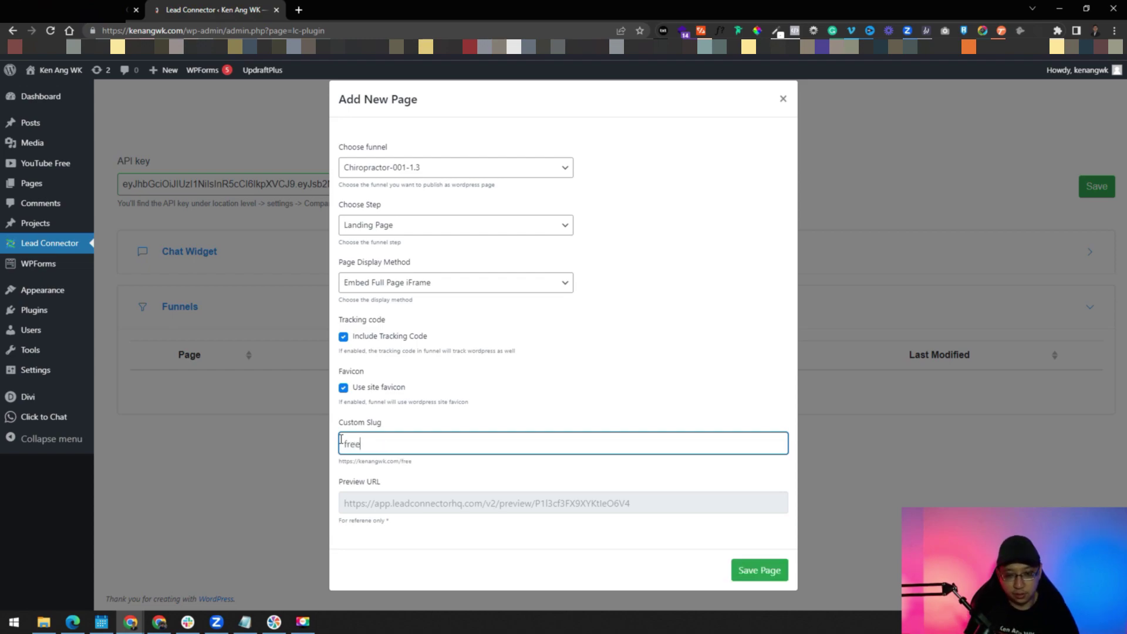
type("-consult-")
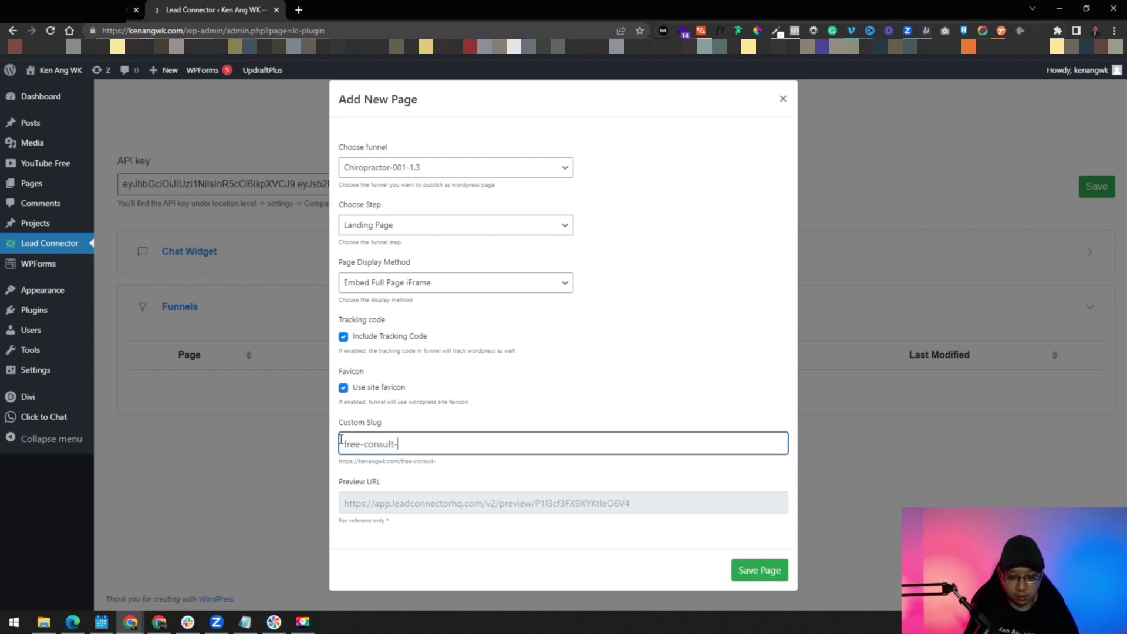
type("chiro")
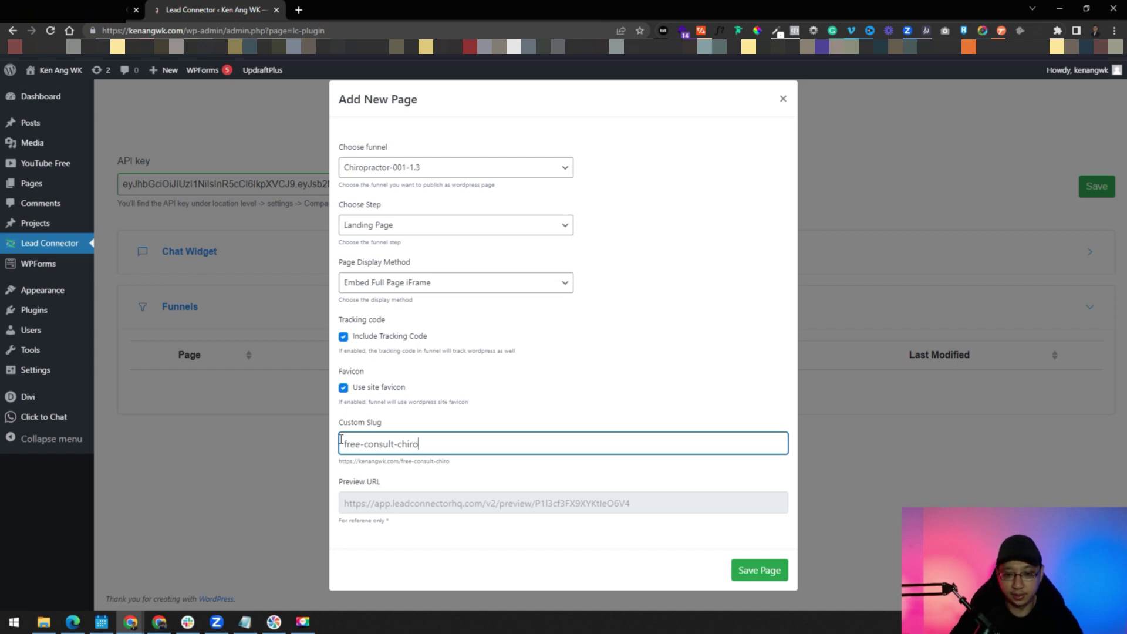
left_click(761, 570)
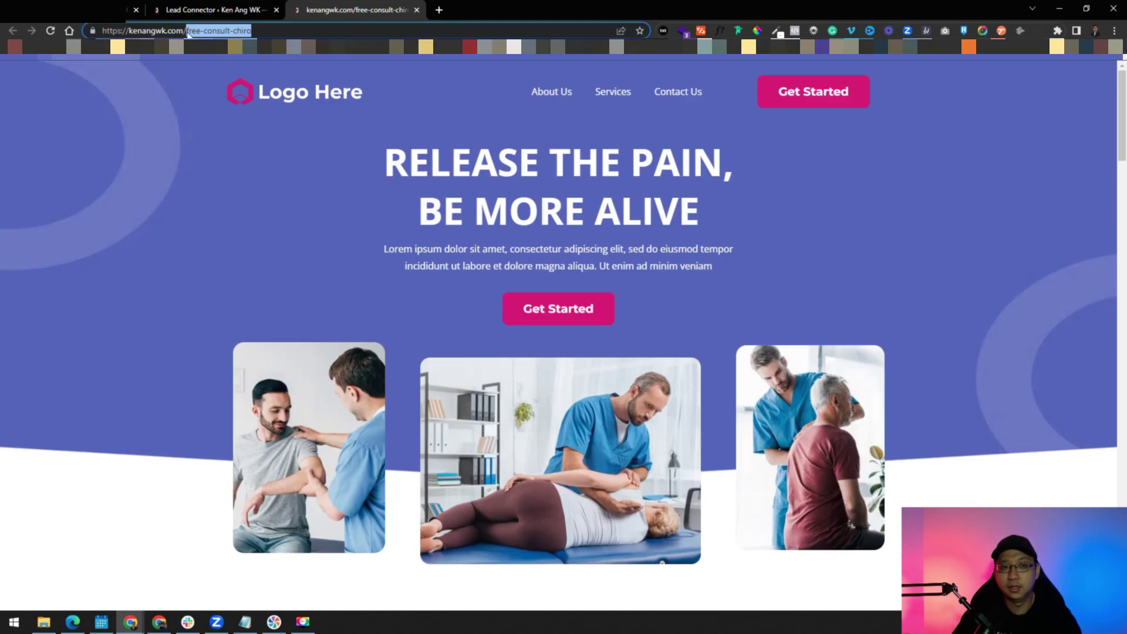
Step: Confirm the landing page loads at kenangwk.com/free-consult-chiro, then go back to the LeadConnector settings
key("Escape")
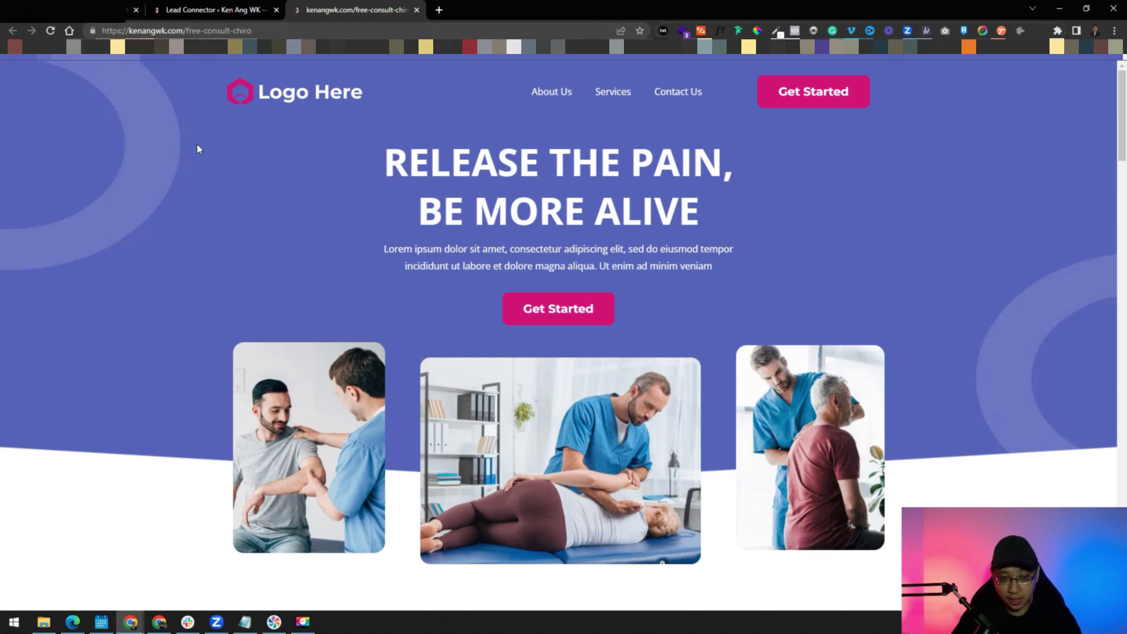
left_click_drag(187, 30, 257, 29)
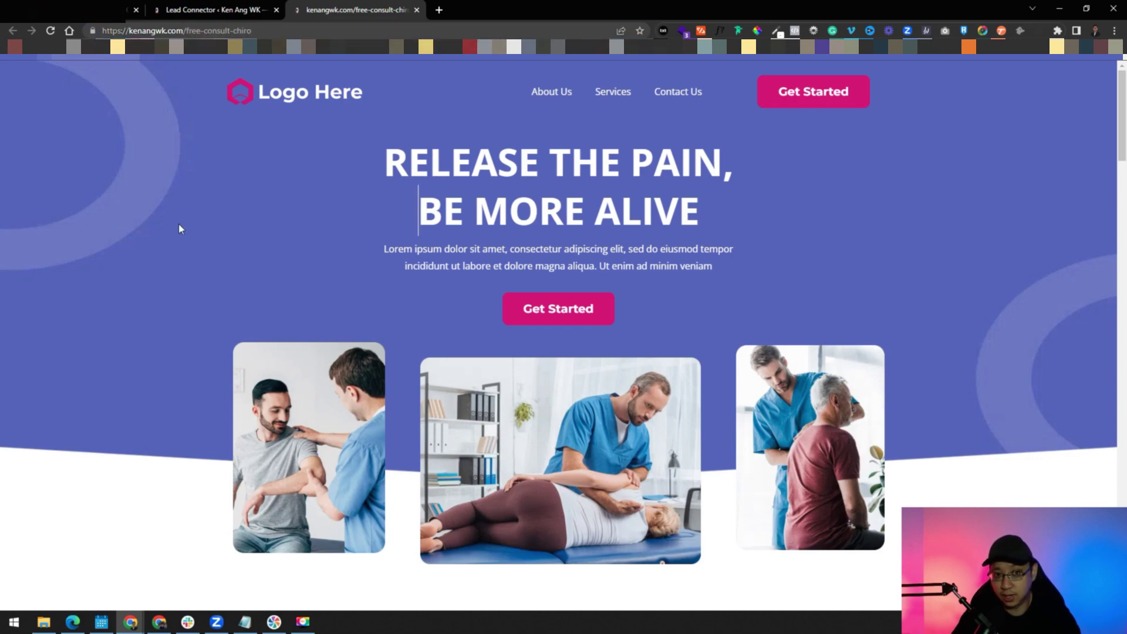
left_click(212, 10)
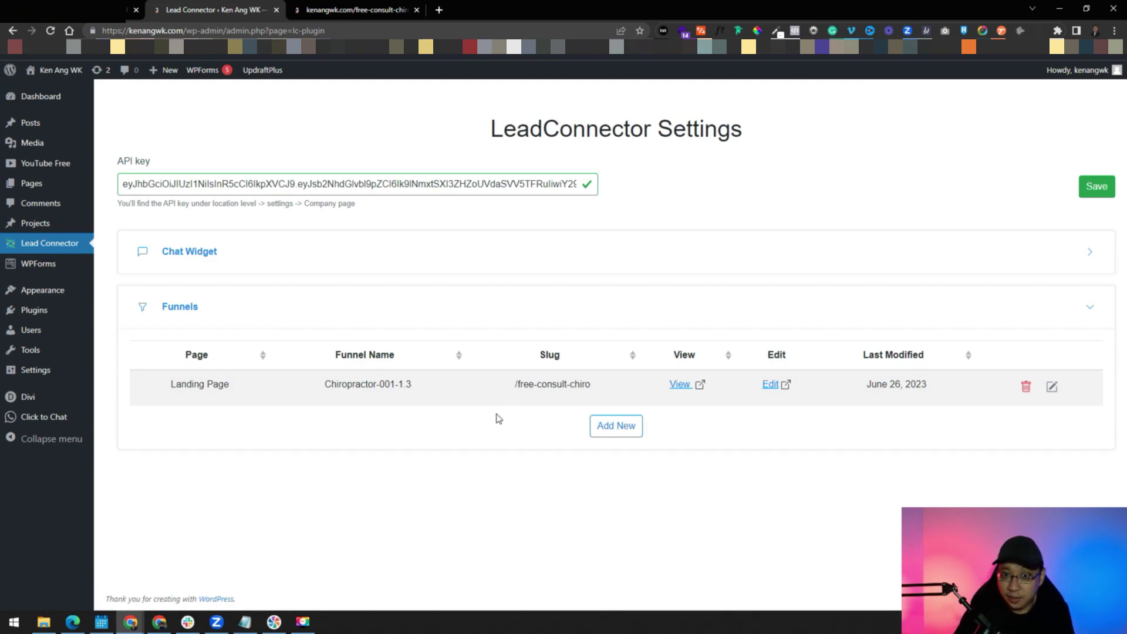
Step: Add Chiropractor-001-1.3's Schedule Page as a WordPress page with custom slug schedule-chiro and save it
left_click(596, 428)
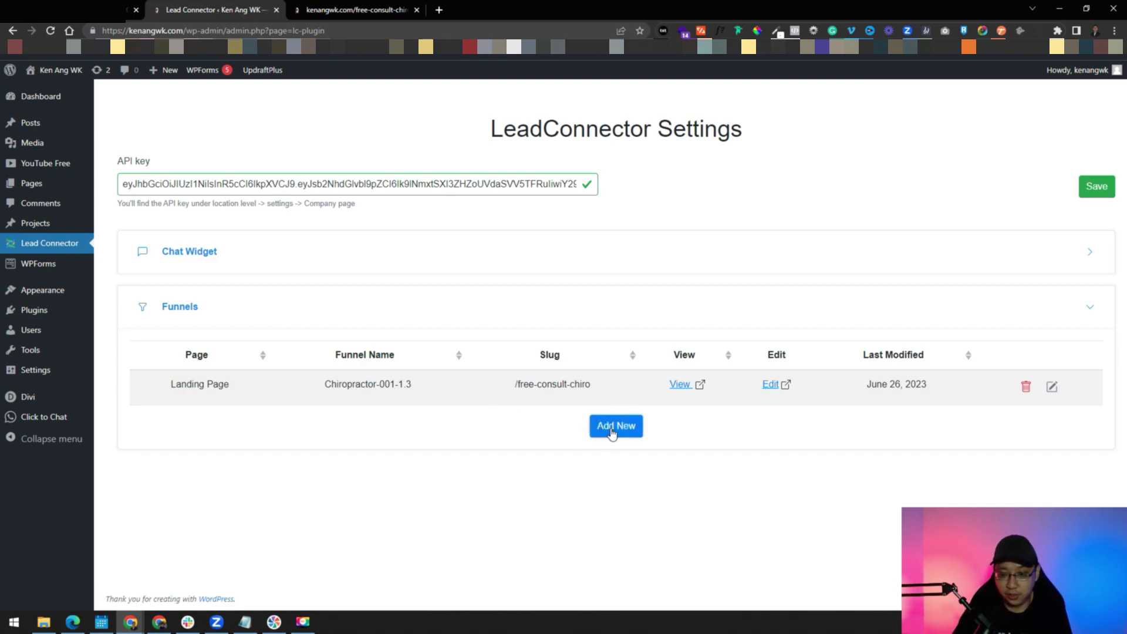
left_click(464, 175)
left_click(467, 196)
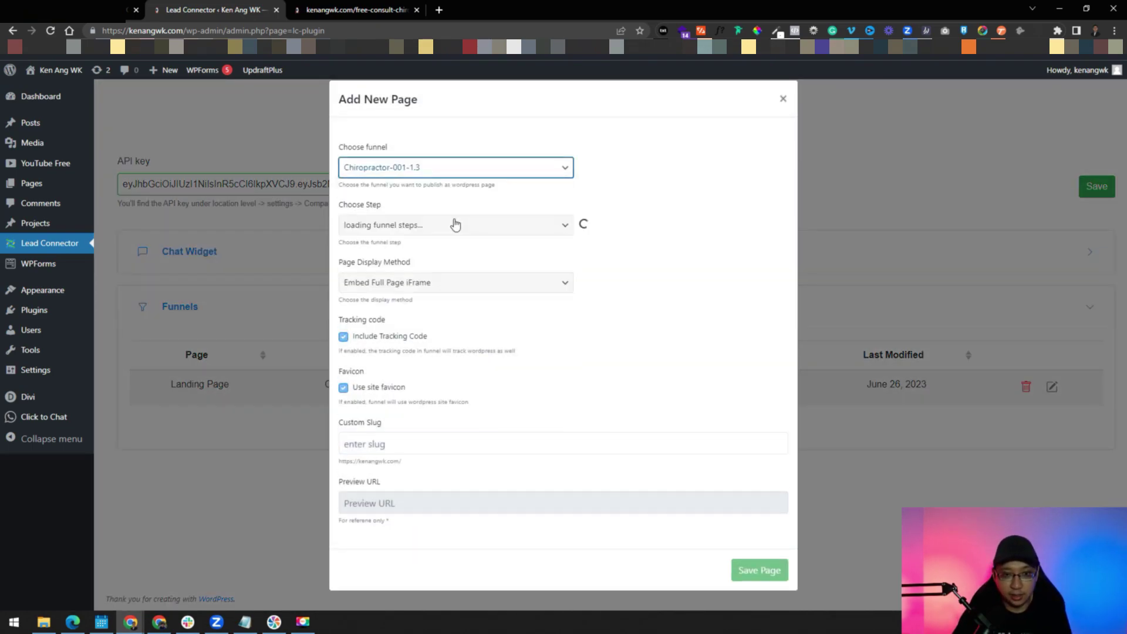
left_click(513, 229)
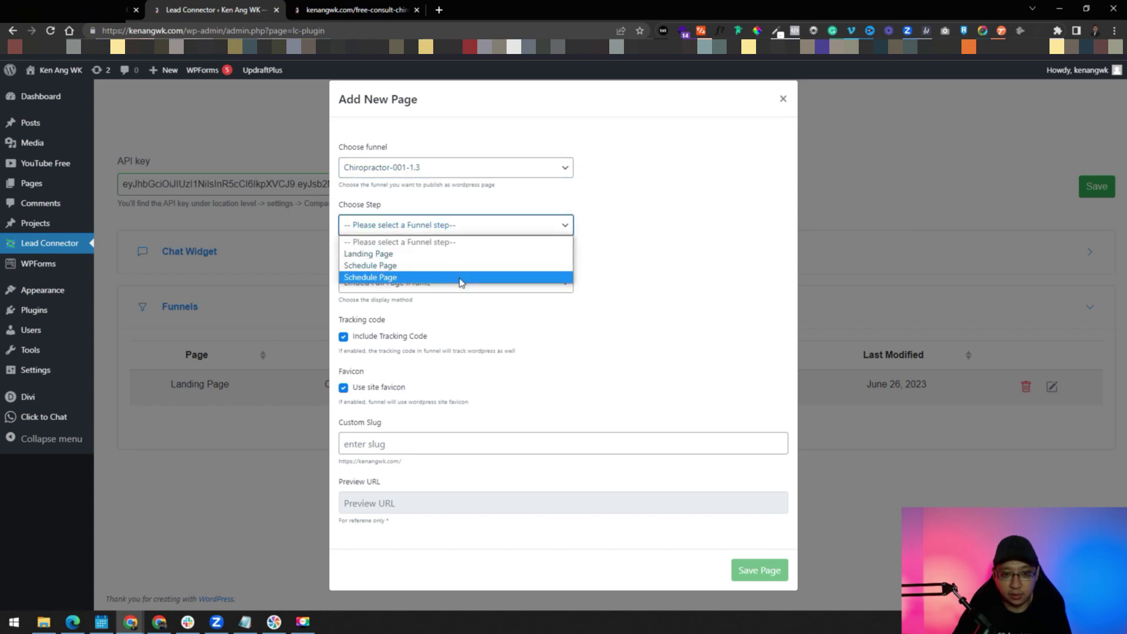
left_click(464, 277)
left_click(375, 444)
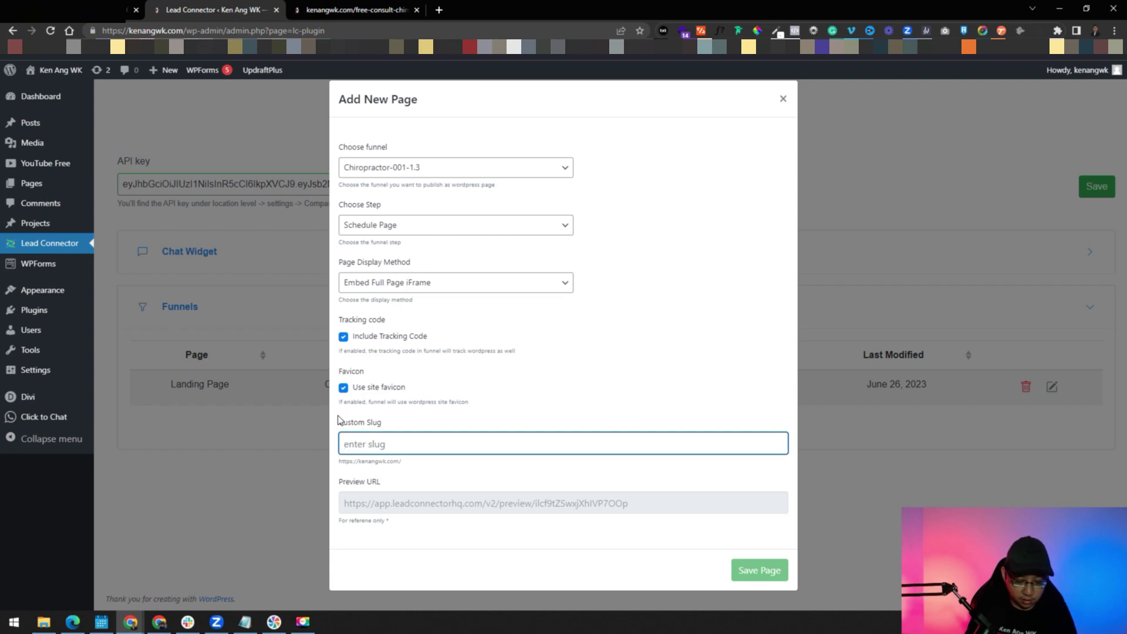
type("schedu")
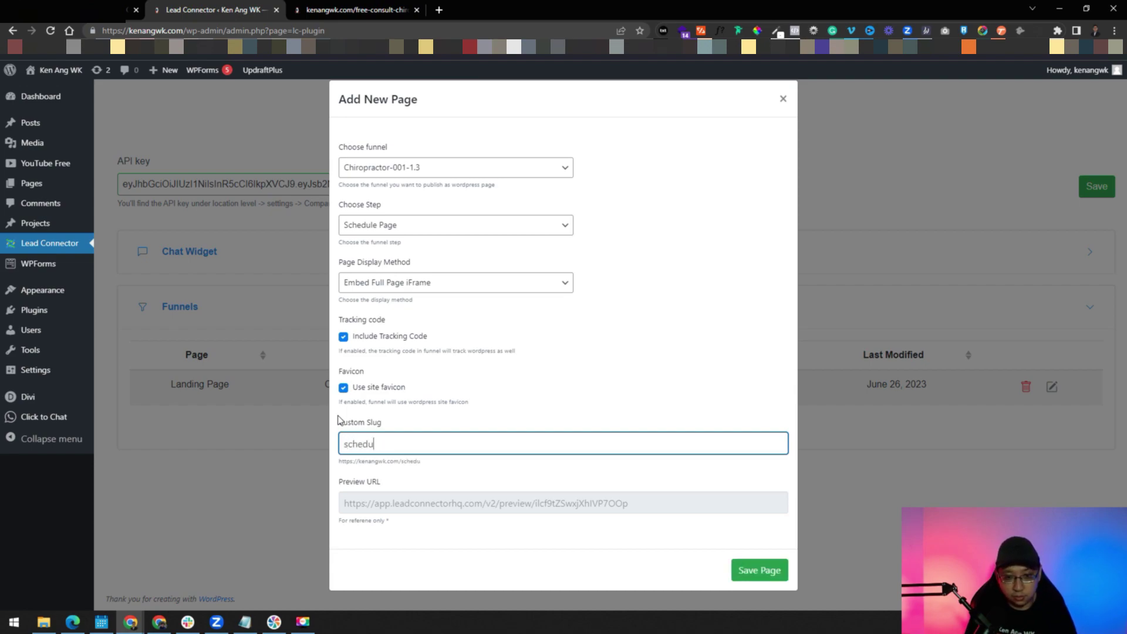
type("le-chiro")
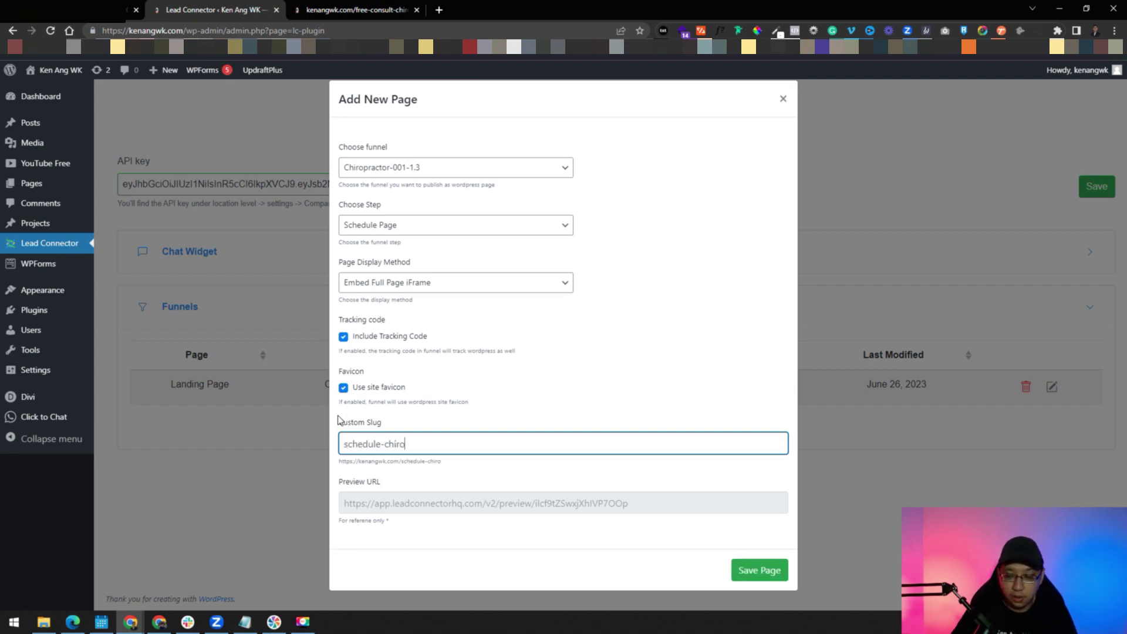
left_click(749, 569)
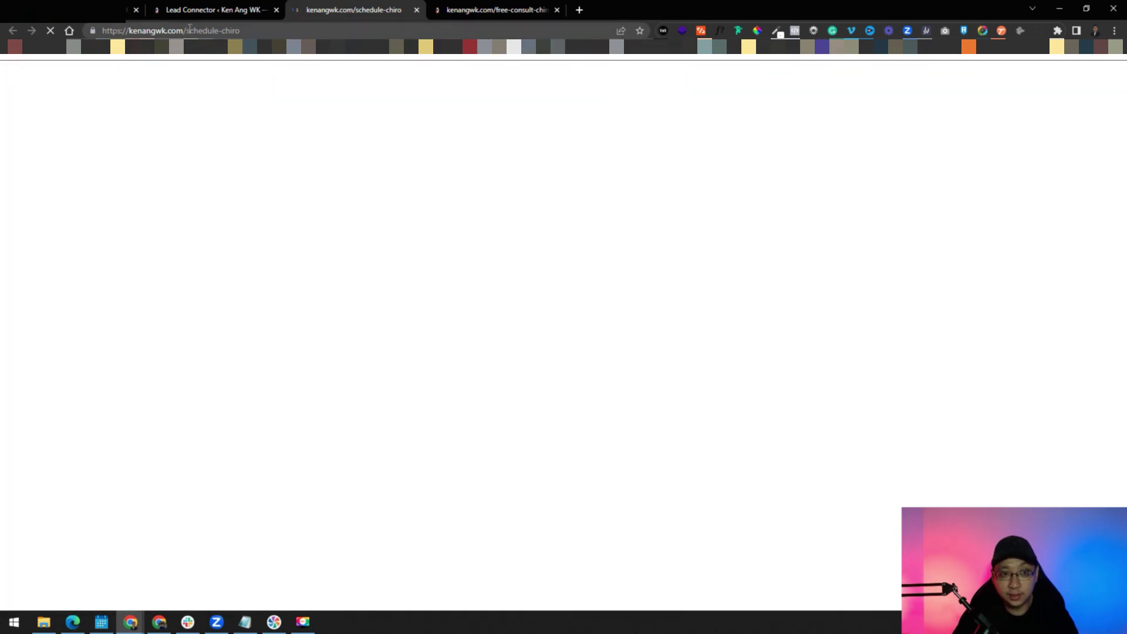
Step: Check the Make Your Booking Here page at kenangwk.com/schedule-chiro, then go back to the LeadConnector settings
left_click_drag(190, 28, 256, 30)
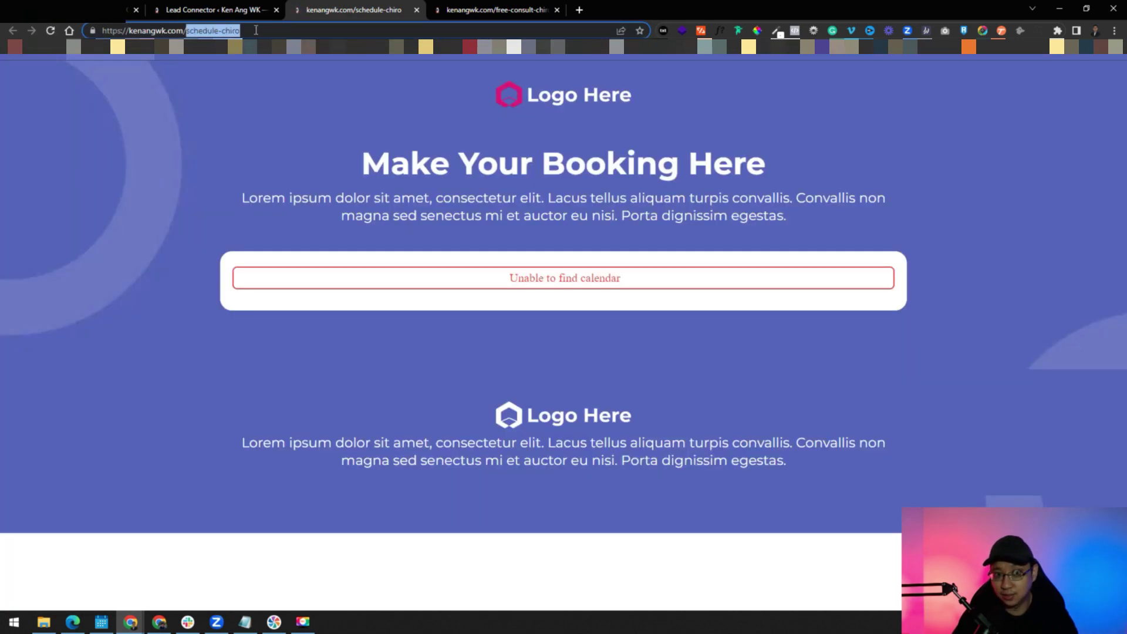
left_click(243, 169)
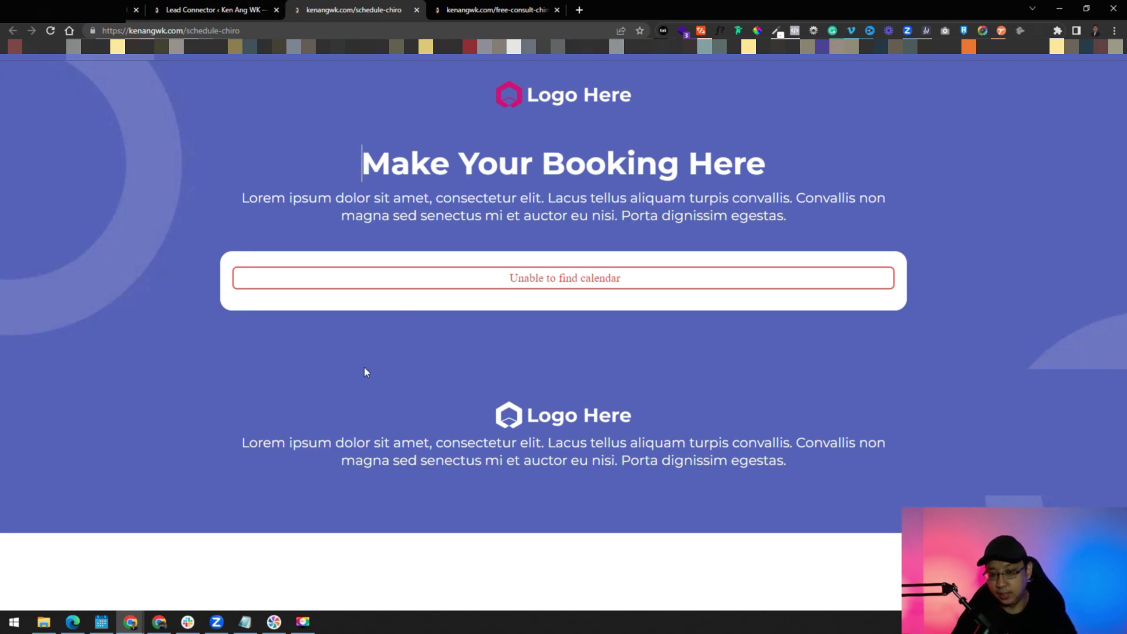
left_click(497, 9)
left_click(224, 6)
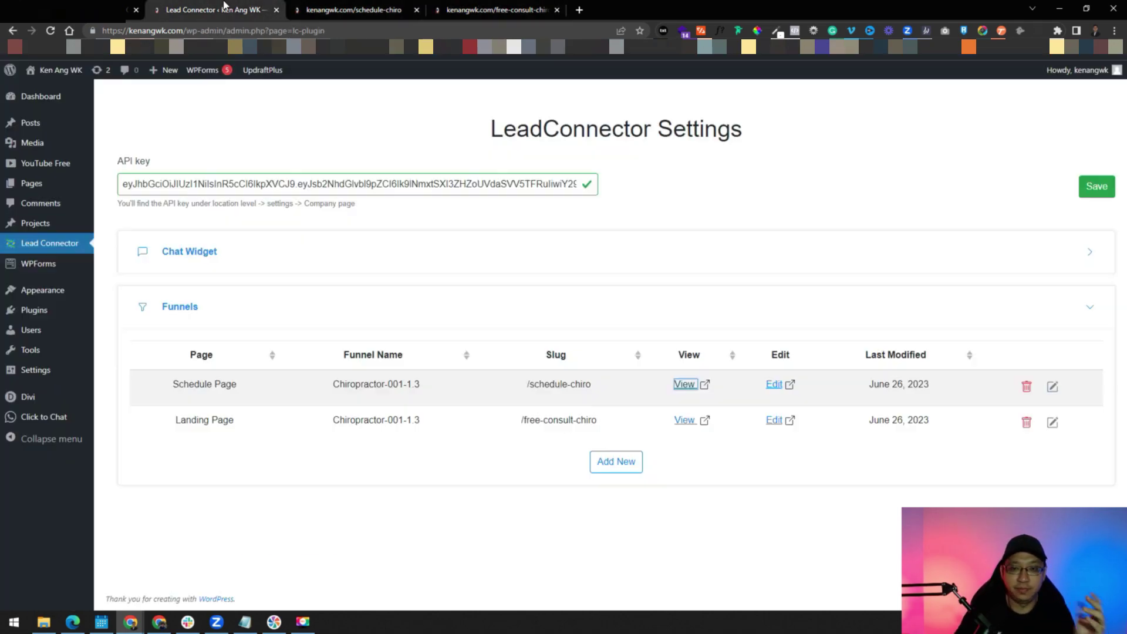
Step: Expand the Chat Widget settings and move the free-consult-chiro tab into second position
key("ctrl+4")
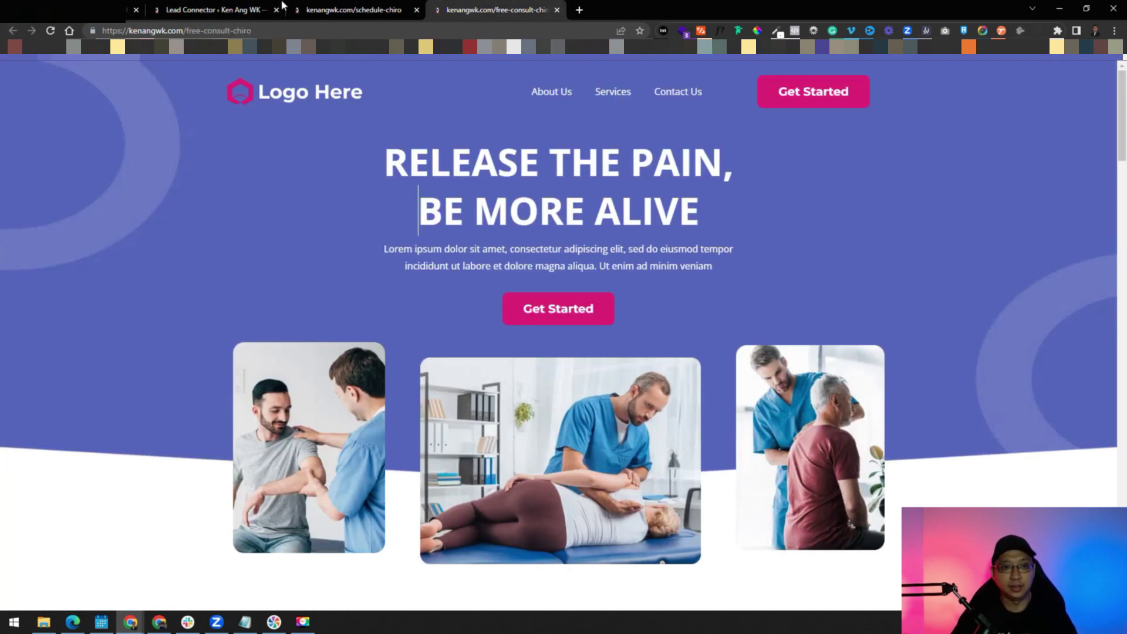
left_click(196, 8)
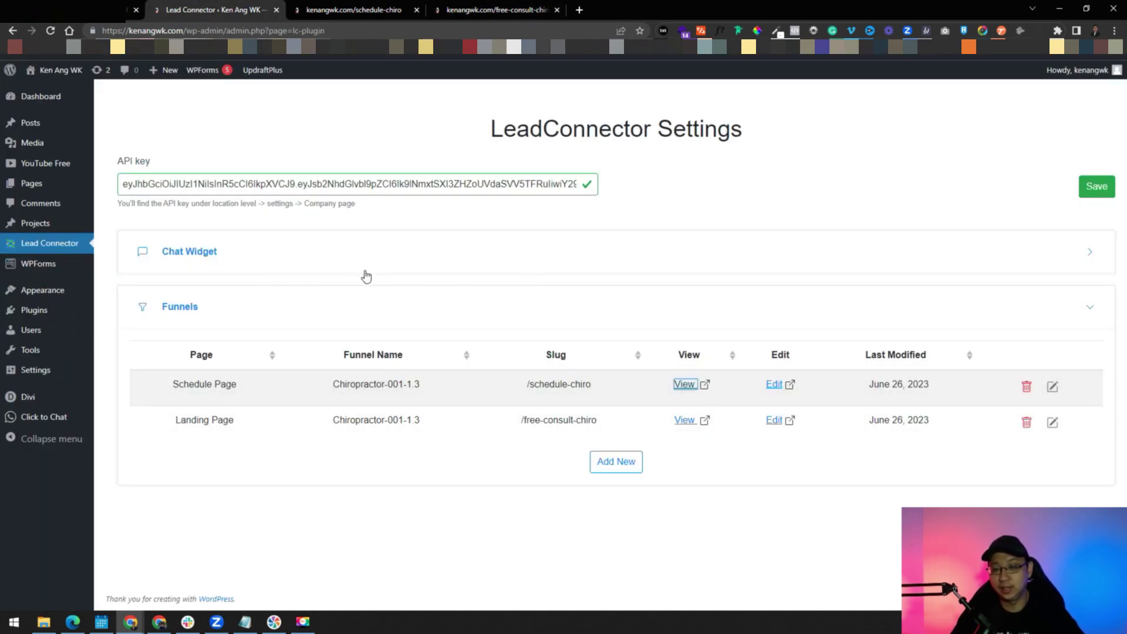
left_click(499, 318)
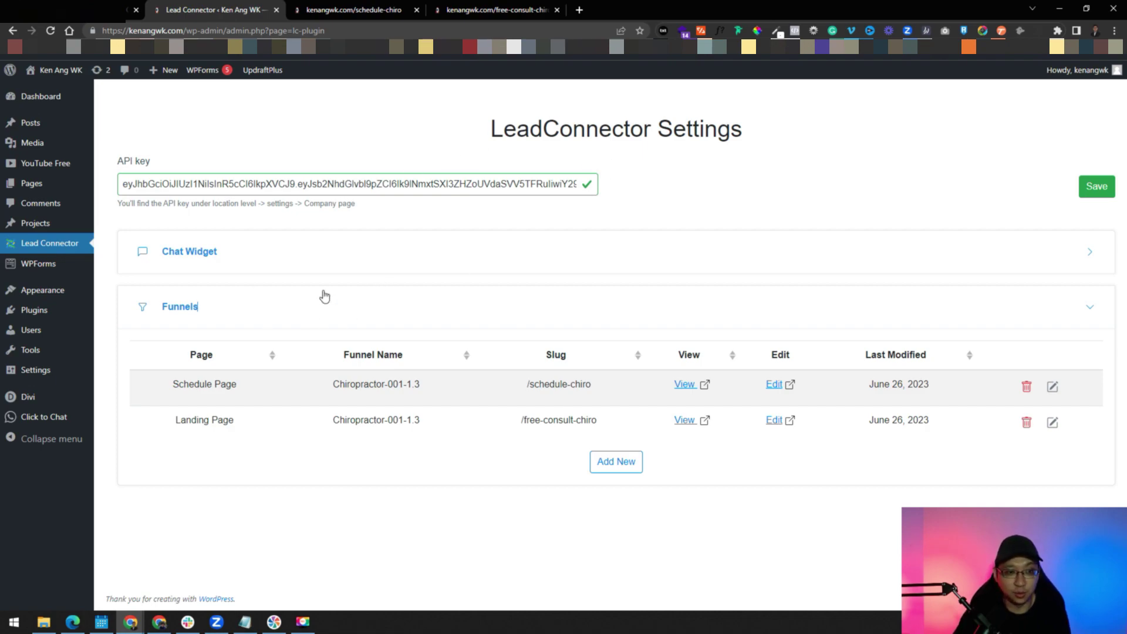
left_click(275, 260)
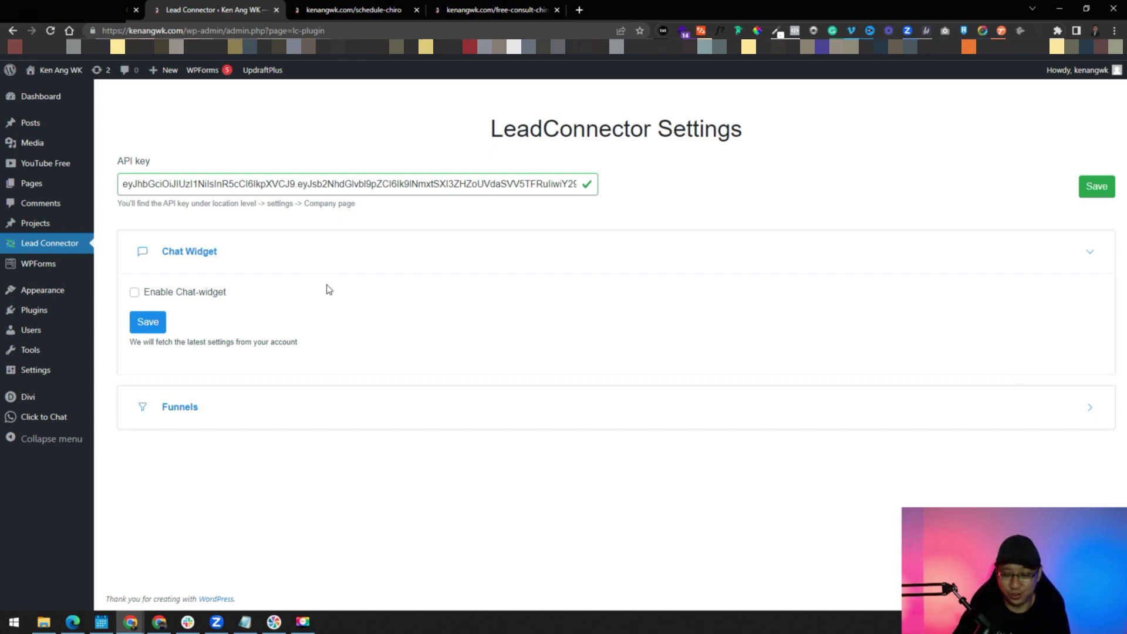
left_click_drag(497, 9, 310, 6)
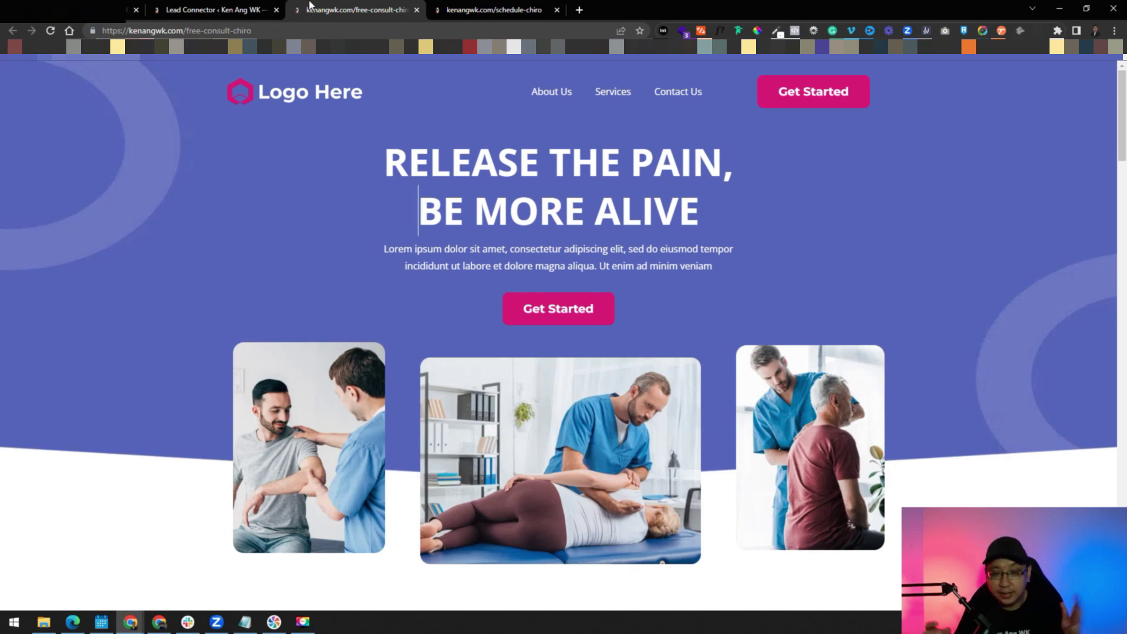